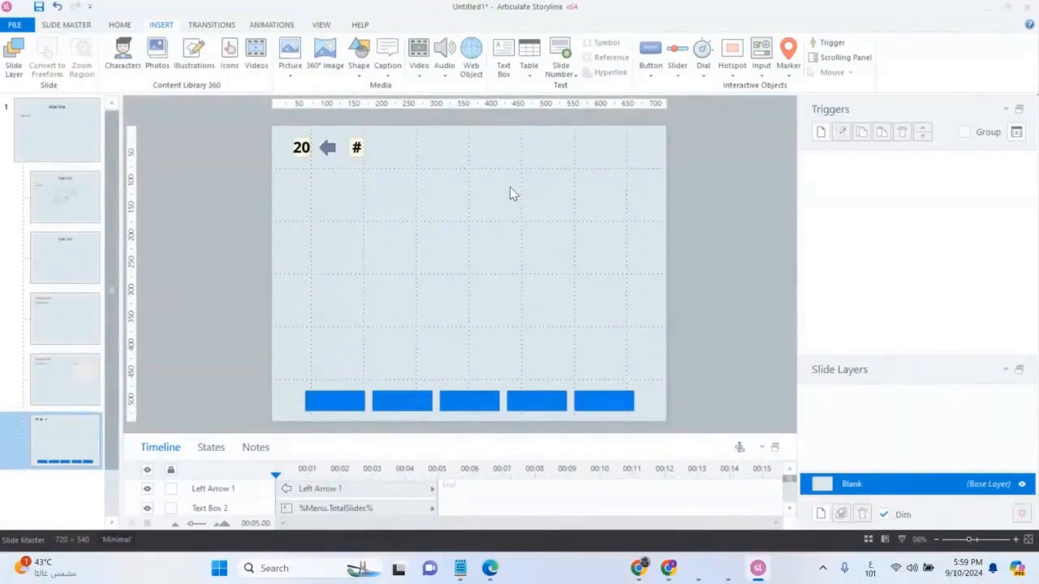
# Draw a full-width rectangle about 720 by 74 px near the slide's upper edge and send it behind the slide counter
pyautogui.click(350, 73)
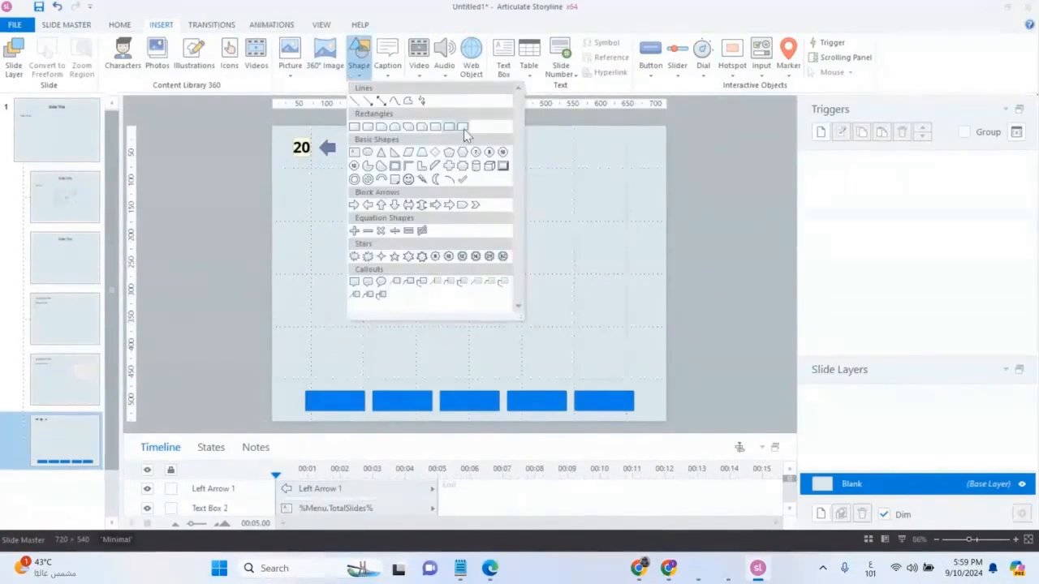
pyautogui.click(367, 128)
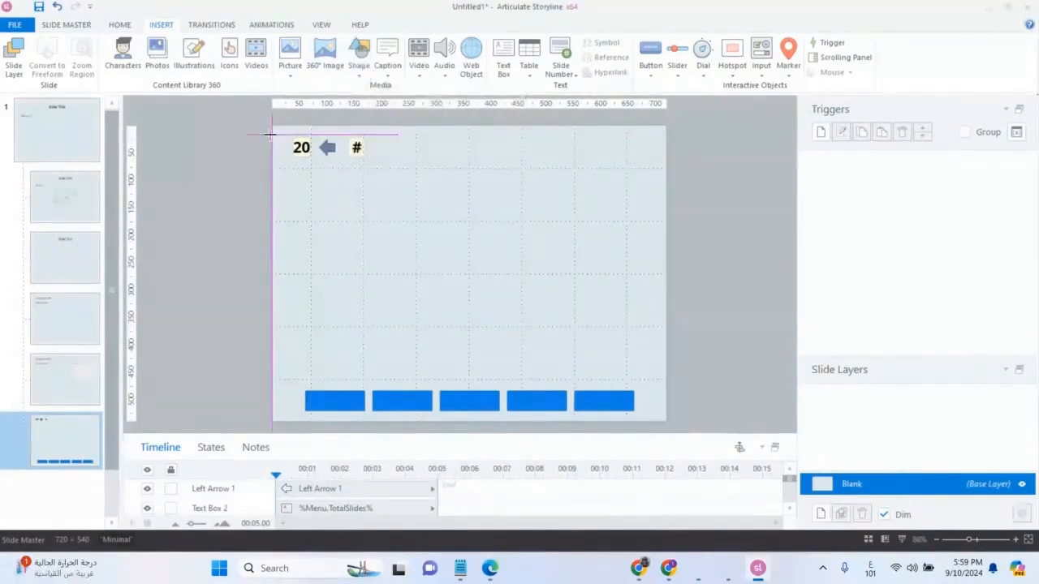
pyautogui.moveTo(270, 132)
pyautogui.mouseDown()
pyautogui.moveTo(527, 186)
pyautogui.moveTo(664, 180)
pyautogui.mouseUp()
pyautogui.rightClick(409, 170)
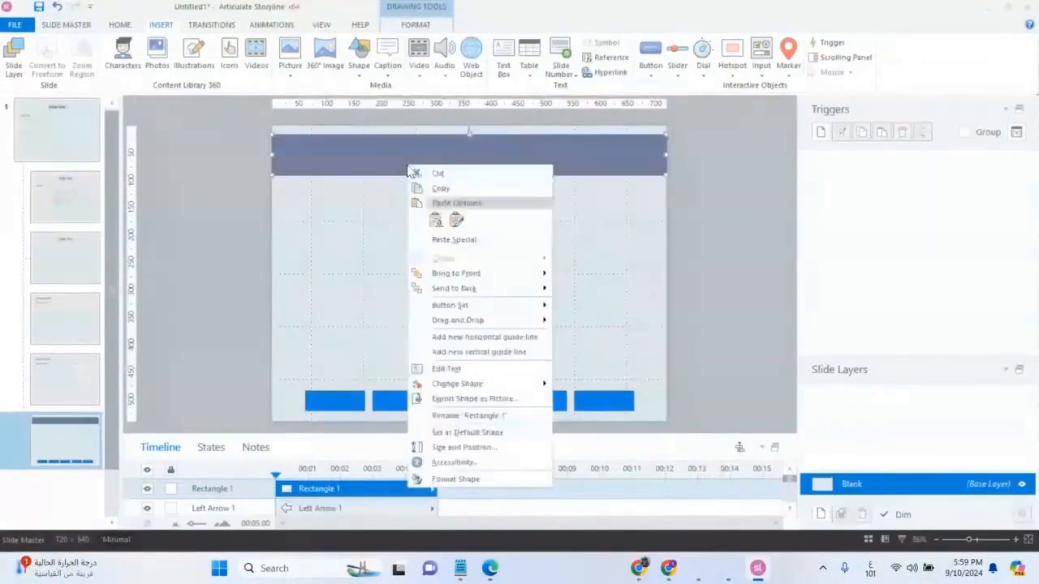
pyautogui.click(487, 294)
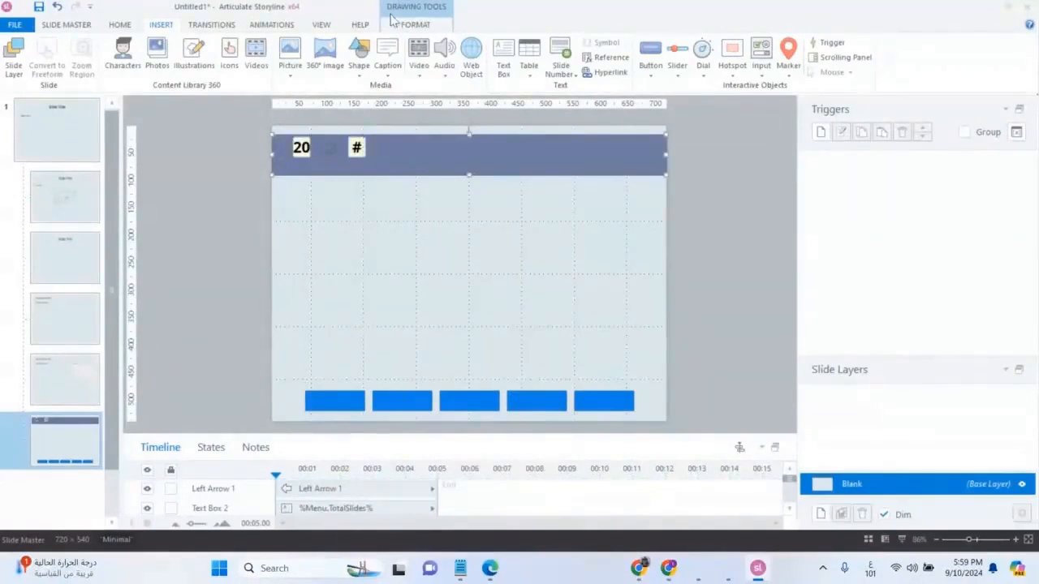
# Apply the light blue gradient shape style with a blue outline to the rectangle
pyautogui.click(414, 25)
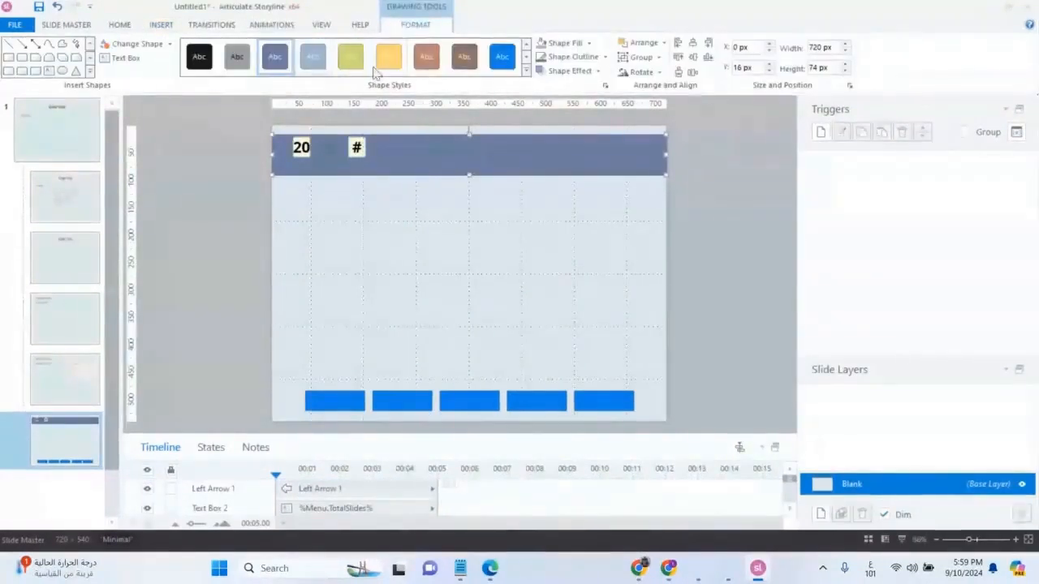
pyautogui.click(525, 72)
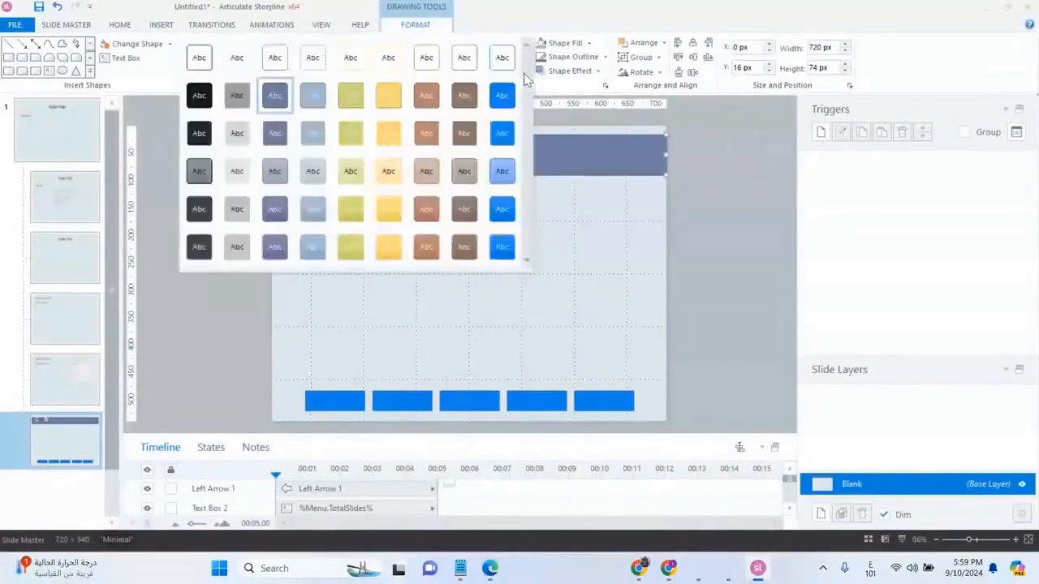
pyautogui.click(502, 172)
pyautogui.click(425, 340)
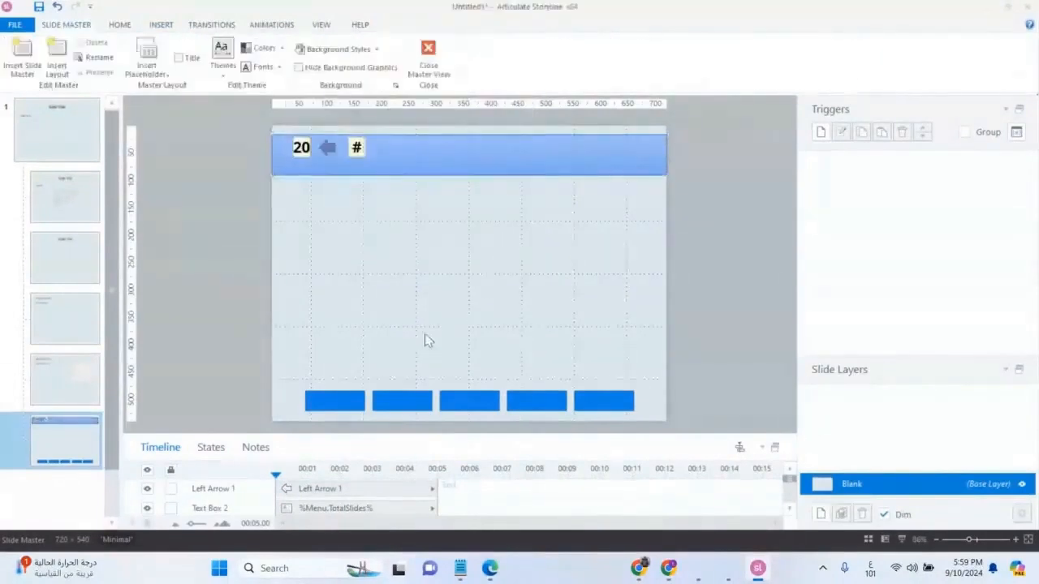
# Move the blue bar down the slide, clear of the slide counter
pyautogui.click(449, 160)
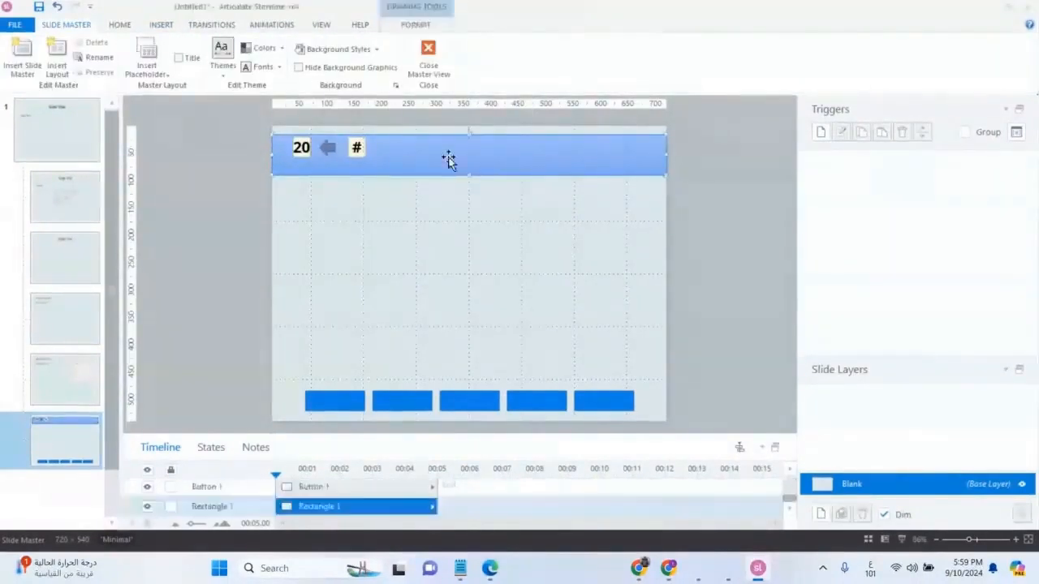
pyautogui.click(157, 26)
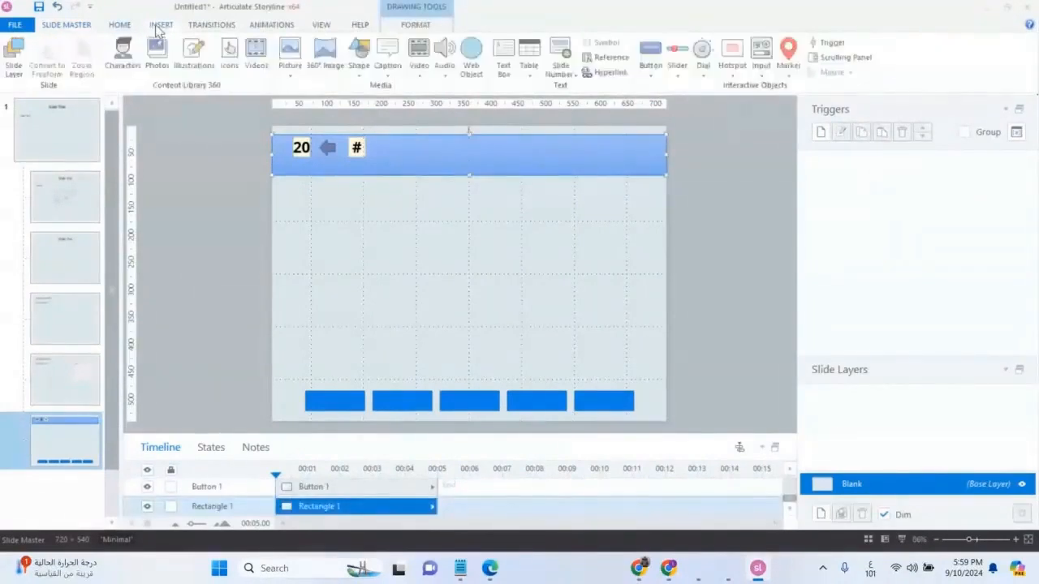
pyautogui.click(397, 243)
pyautogui.moveTo(414, 170)
pyautogui.mouseDown()
pyautogui.moveTo(408, 241)
pyautogui.moveTo(417, 248)
pyautogui.mouseUp()
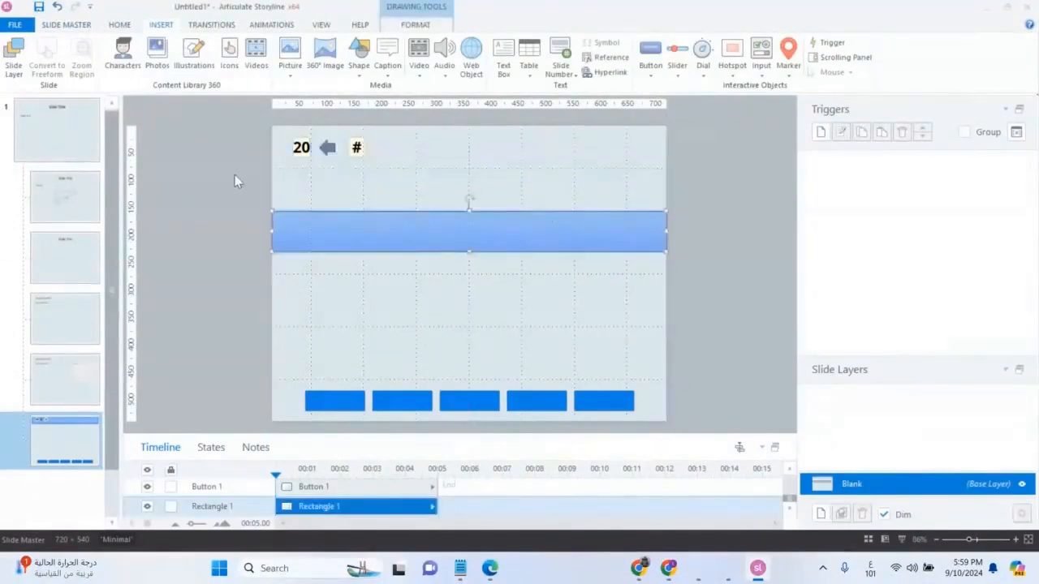
pyautogui.click(235, 180)
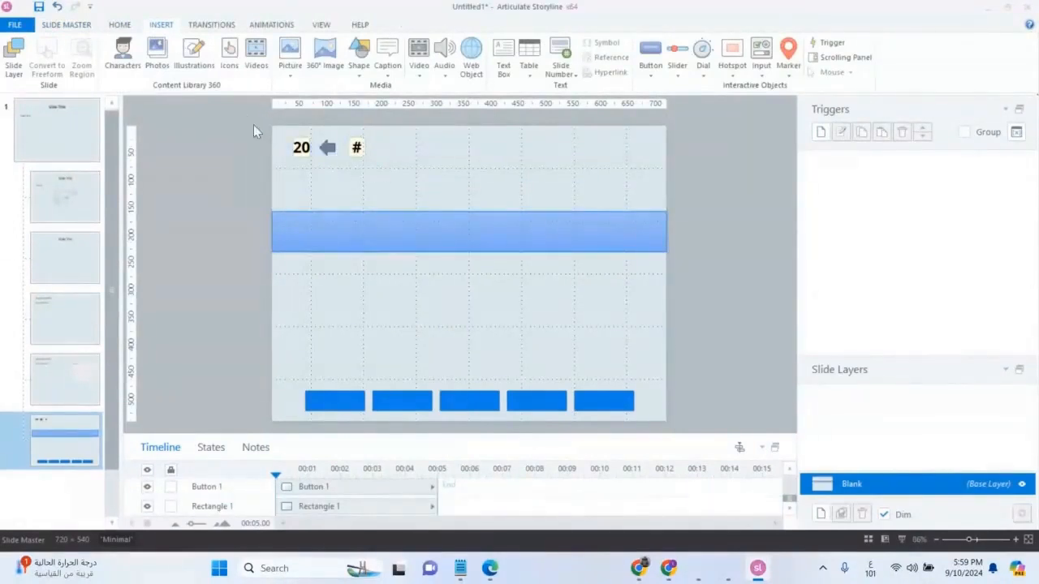
# Select the slide counter's two numbers and arrow and move them together to the slide's upper centre
pyautogui.moveTo(389, 179); pyautogui.dragTo(267, 126)
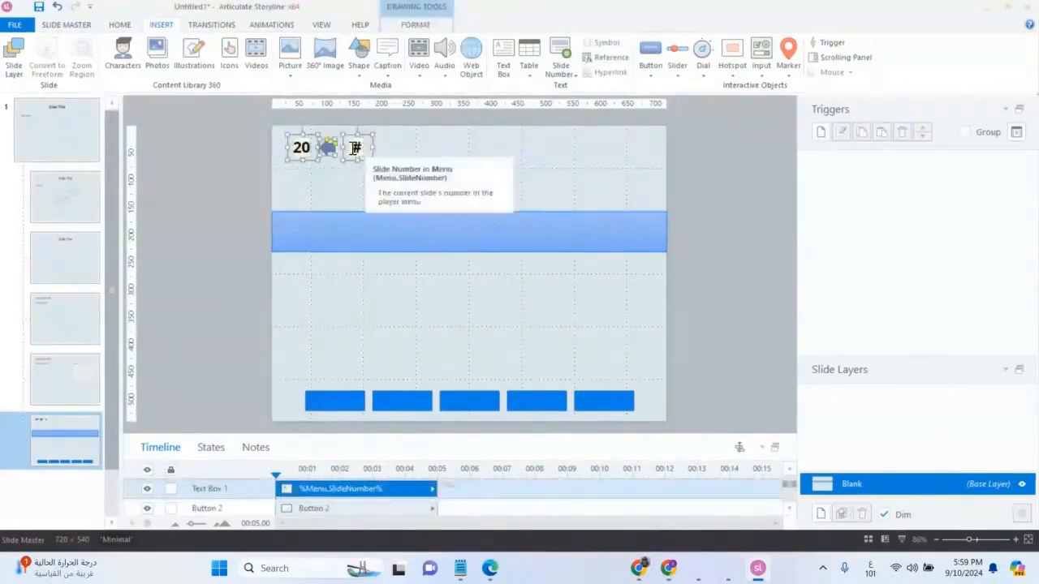
pyautogui.moveTo(347, 160); pyautogui.dragTo(490, 160)
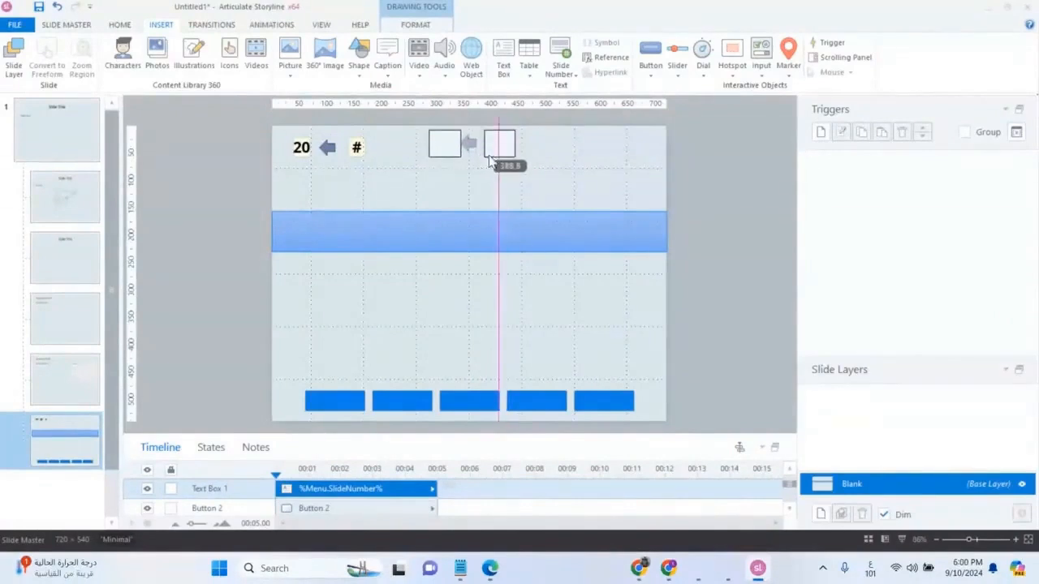
pyautogui.click(402, 170)
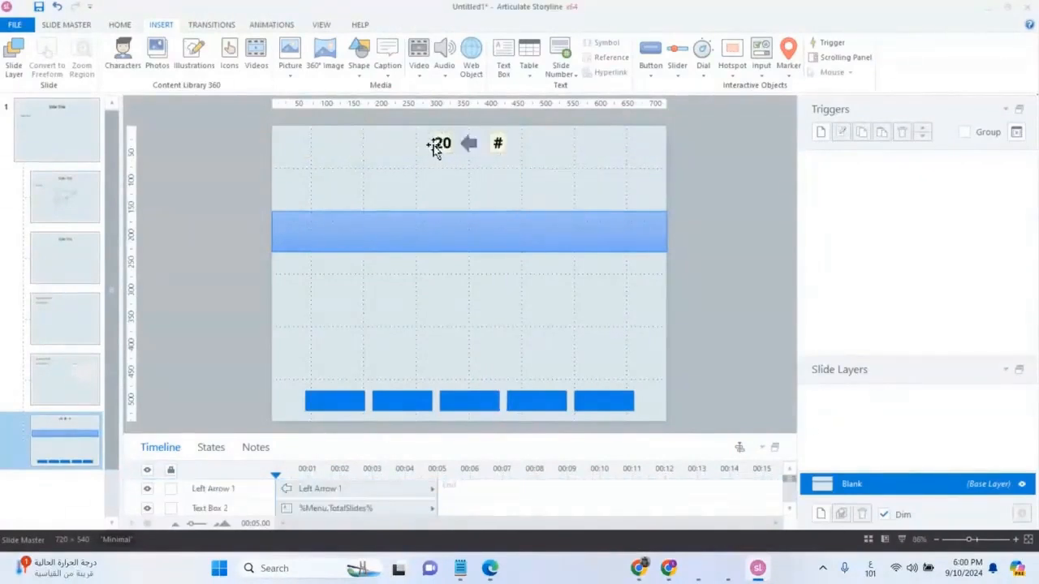
# Nudge the total slides number slightly left to even out the spacing around the counter's arrow
pyautogui.click(434, 144)
pyautogui.press('Left')
pyautogui.press('Left')
pyautogui.press('Left')
pyautogui.press('Left')
pyautogui.press('Left')
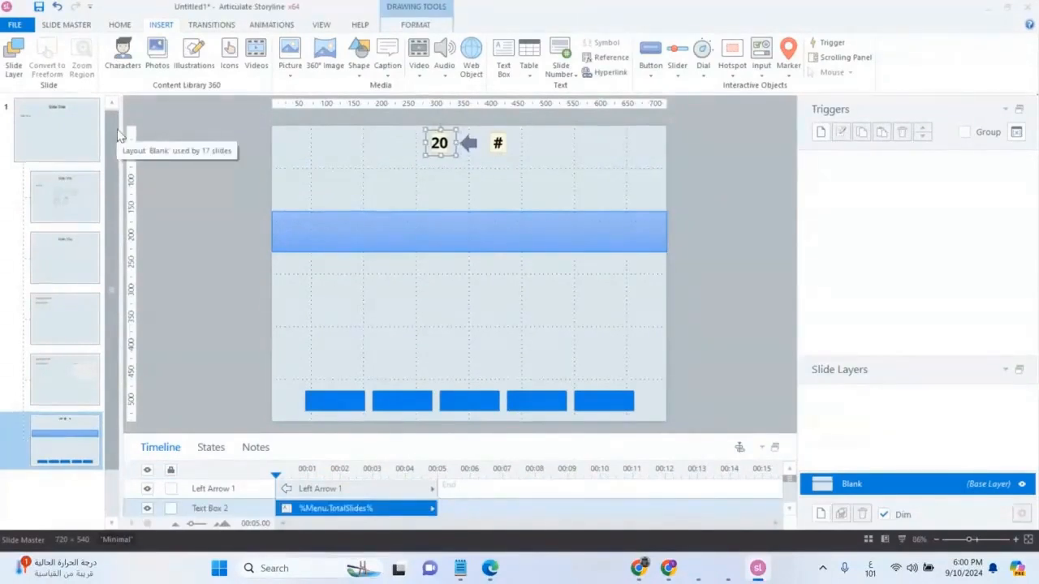
# Move the blue bar up beneath the slide counter and add the text "الدرس الاول : مكونات الكمبيوتر" to it
pyautogui.click(443, 226)
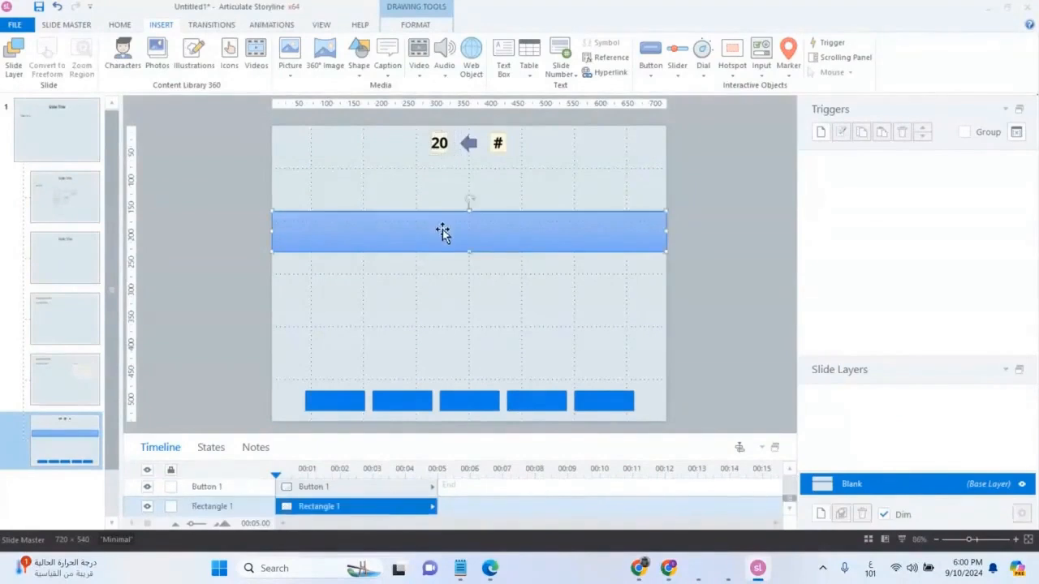
pyautogui.moveTo(443, 227); pyautogui.dragTo(447, 186)
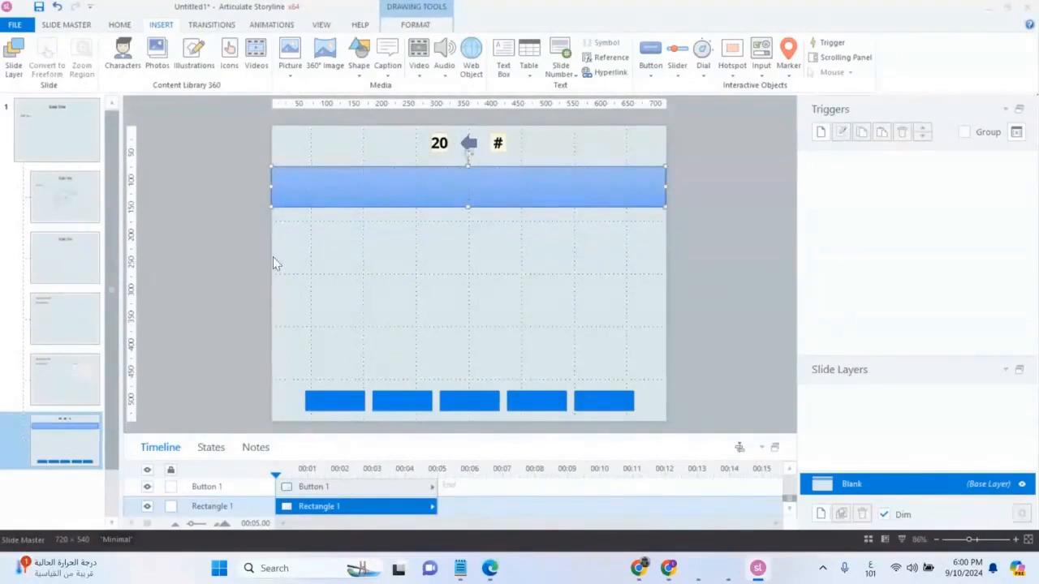
pyautogui.rightClick(465, 193)
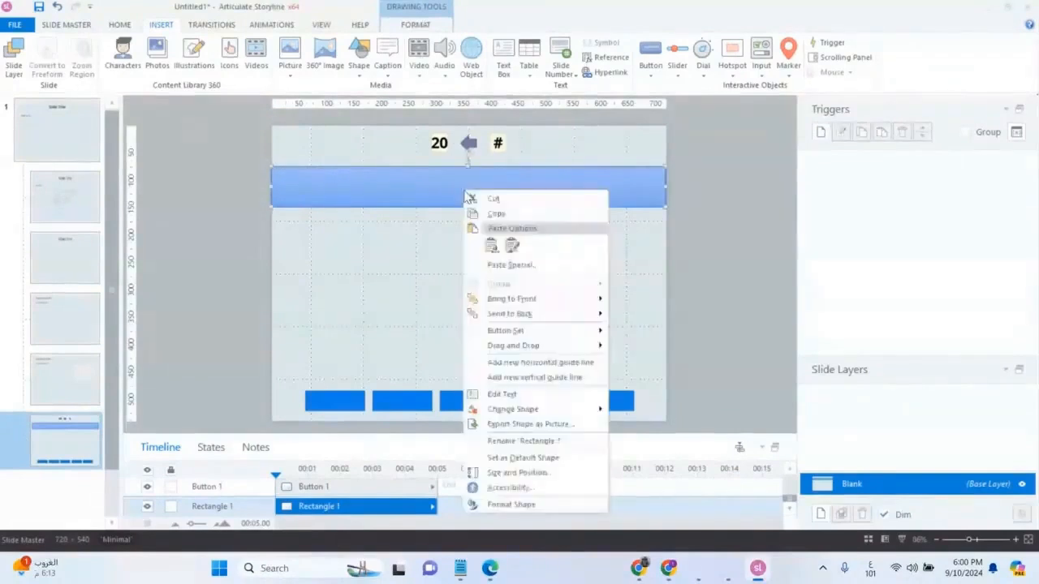
pyautogui.click(500, 398)
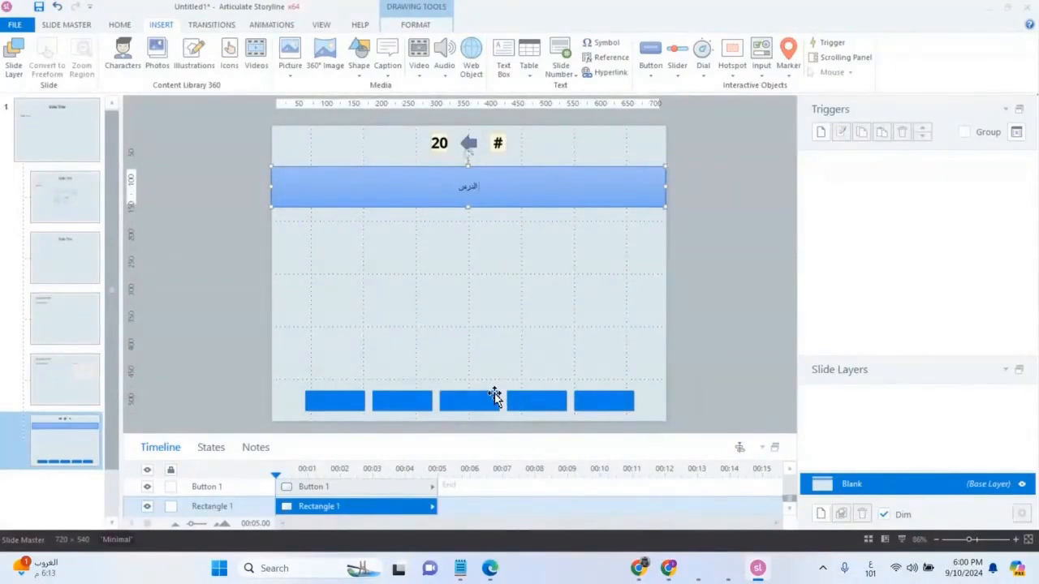
pyautogui.write('لأول : مكونات الكمبيوتر')
# Make the lesson title in the blue bar bold and enlarge it to 28 pt
pyautogui.tripleClick(479, 188)
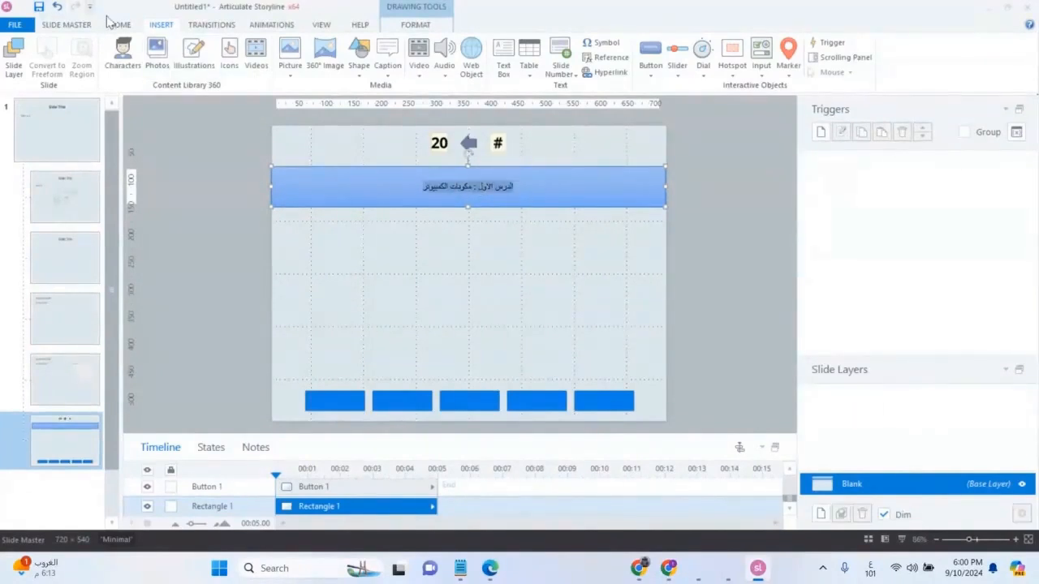
pyautogui.click(115, 24)
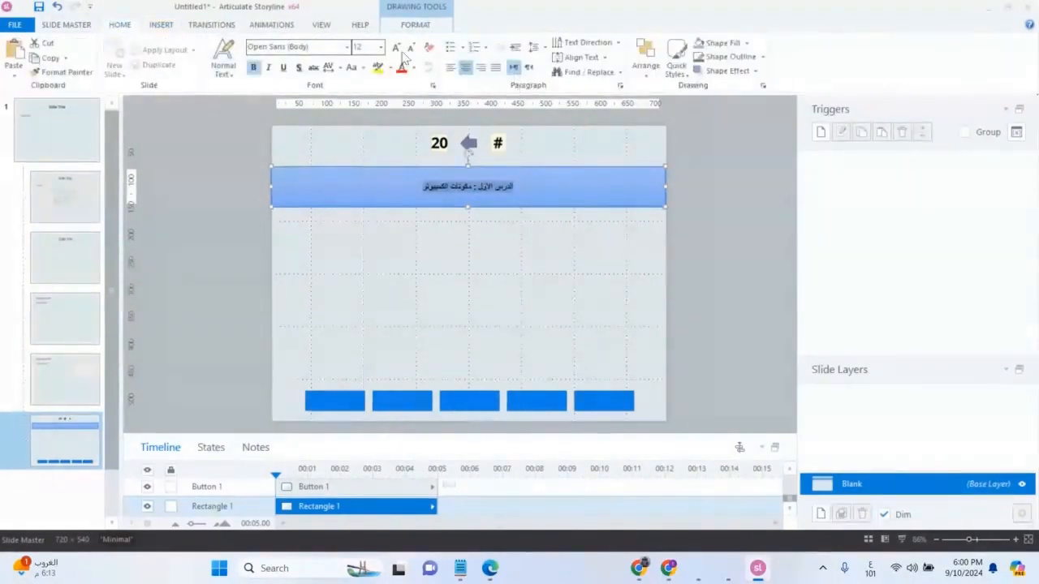
pyautogui.click(397, 48)
pyautogui.click(397, 48)
pyautogui.click(396, 48)
pyautogui.click(397, 48)
pyautogui.click(479, 270)
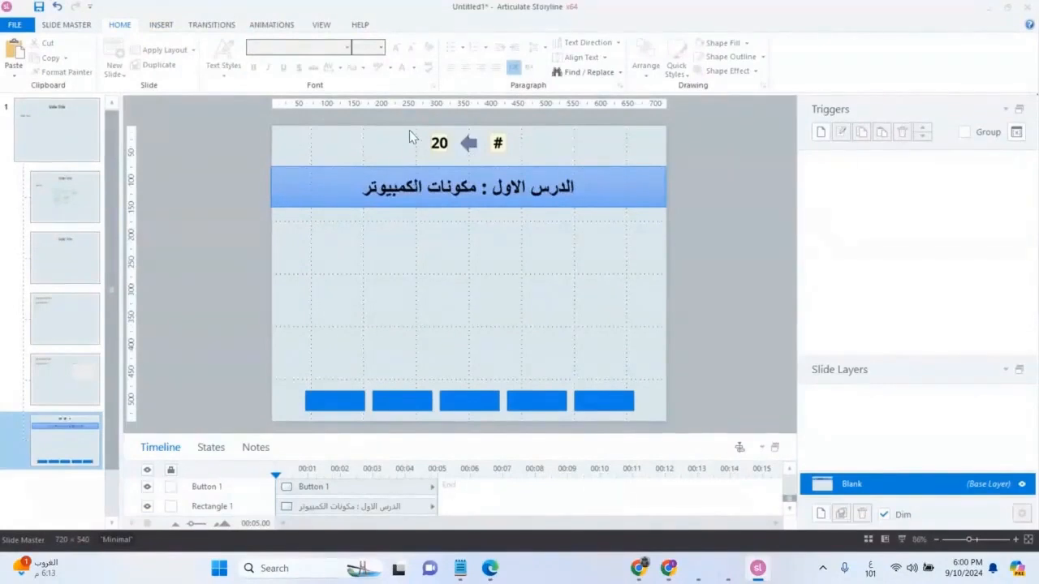
# Select the slide counter's numbers and arrow and move them below the title bar
pyautogui.moveTo(541, 129); pyautogui.dragTo(413, 162)
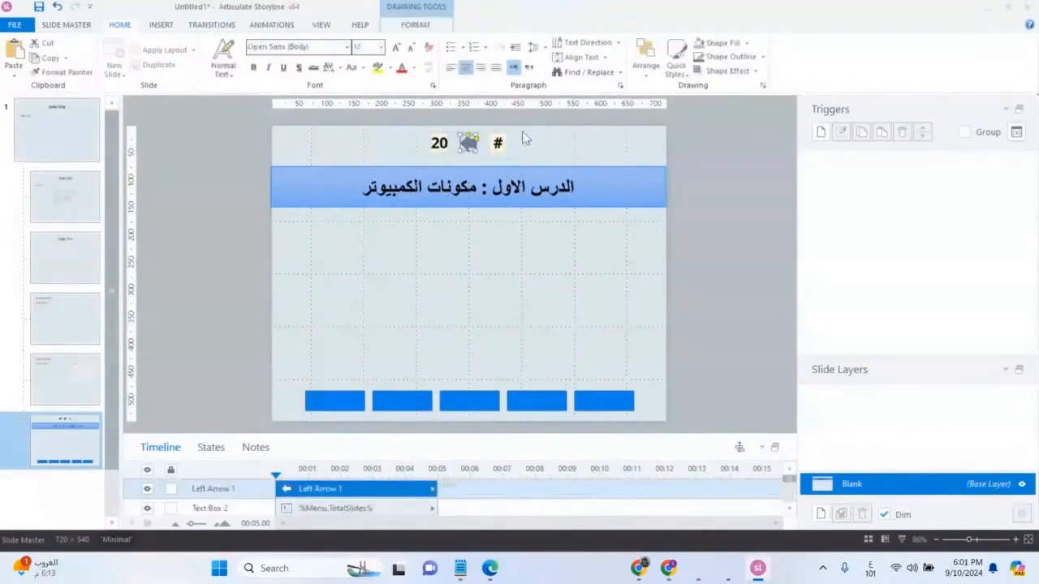
pyautogui.moveTo(536, 128); pyautogui.dragTo(398, 159)
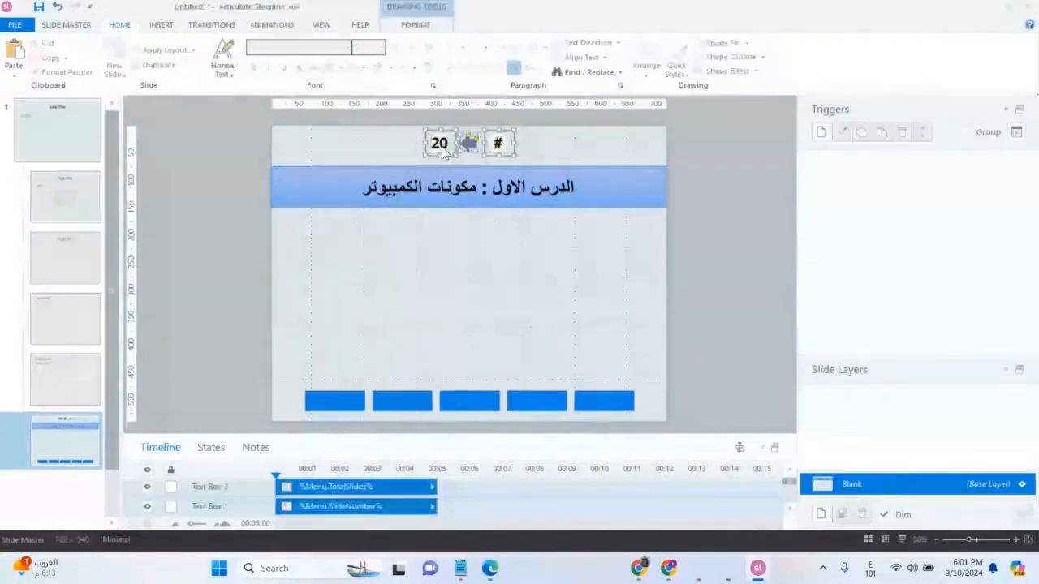
pyautogui.moveTo(470, 143); pyautogui.dragTo(440, 240)
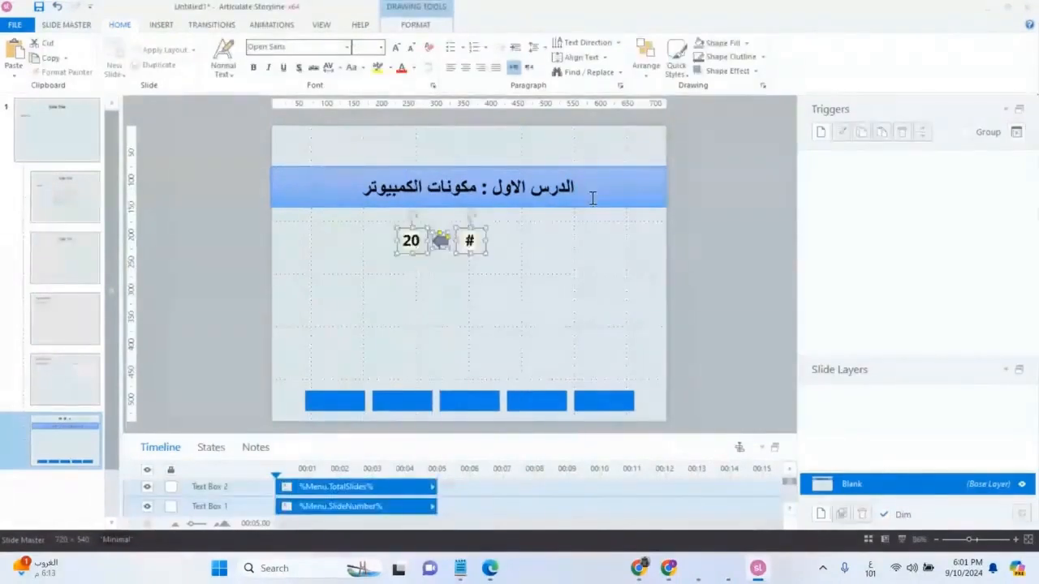
# Move the title bar up flush with the slide's upper edge
pyautogui.click(583, 202)
pyautogui.moveTo(573, 206); pyautogui.dragTo(581, 175)
pyautogui.click(593, 260)
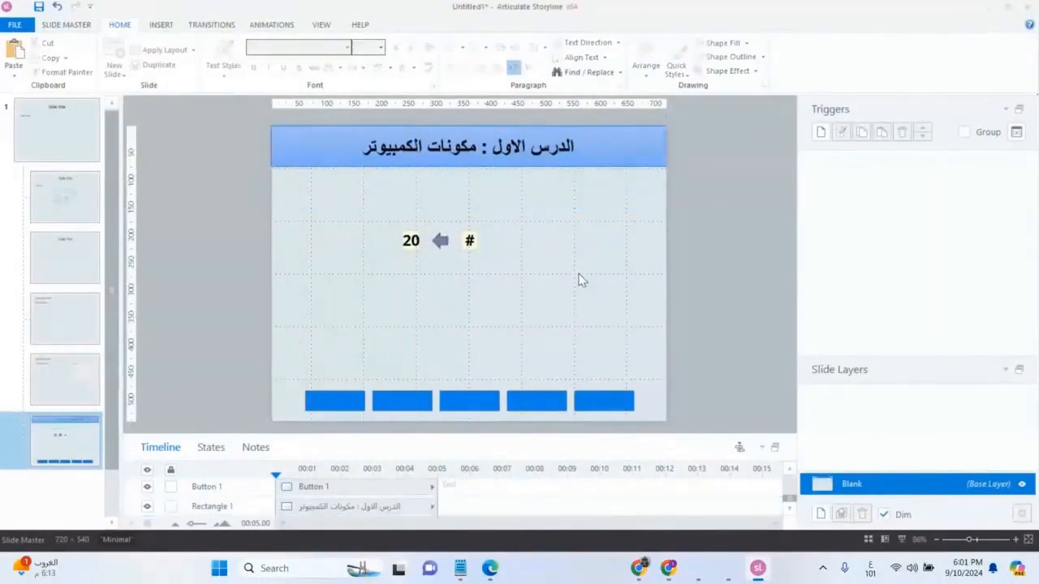
# Insert "مقدمة في الحاسب - " before the lesson title in the bar
pyautogui.click(562, 150)
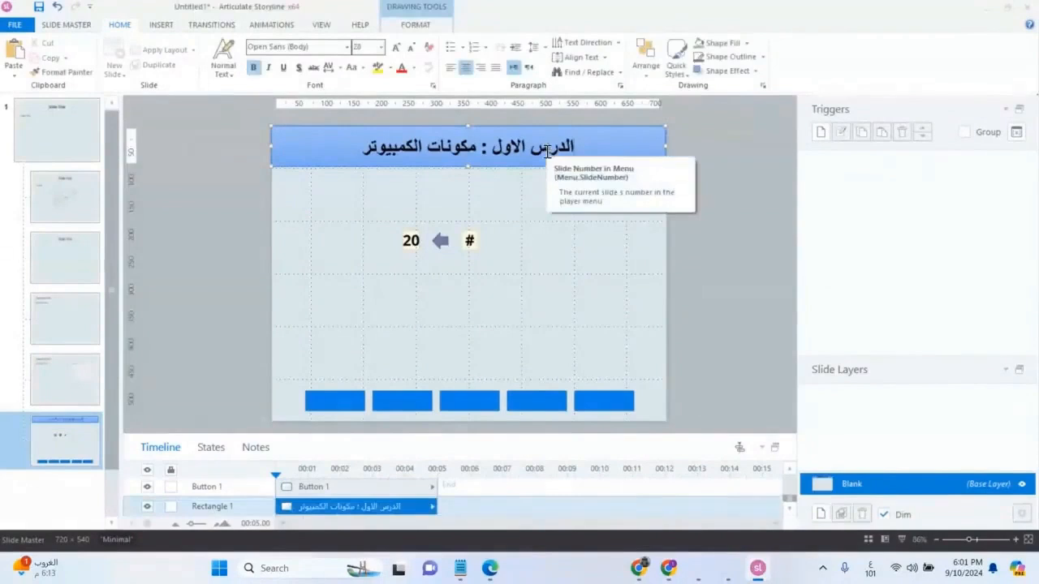
pyautogui.write('مقا')
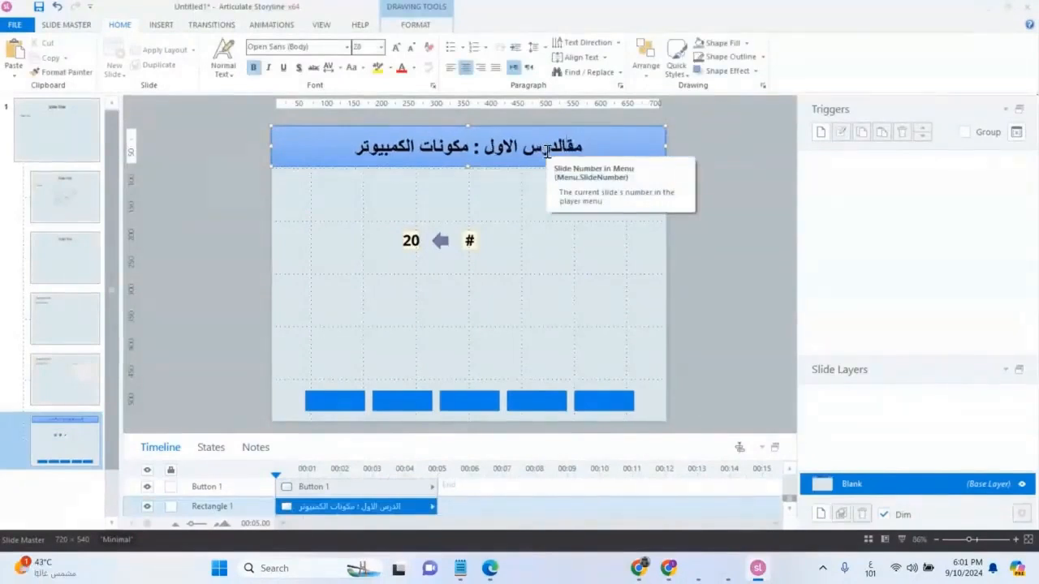
pyautogui.write('دم')
pyautogui.write('ة فى الح')
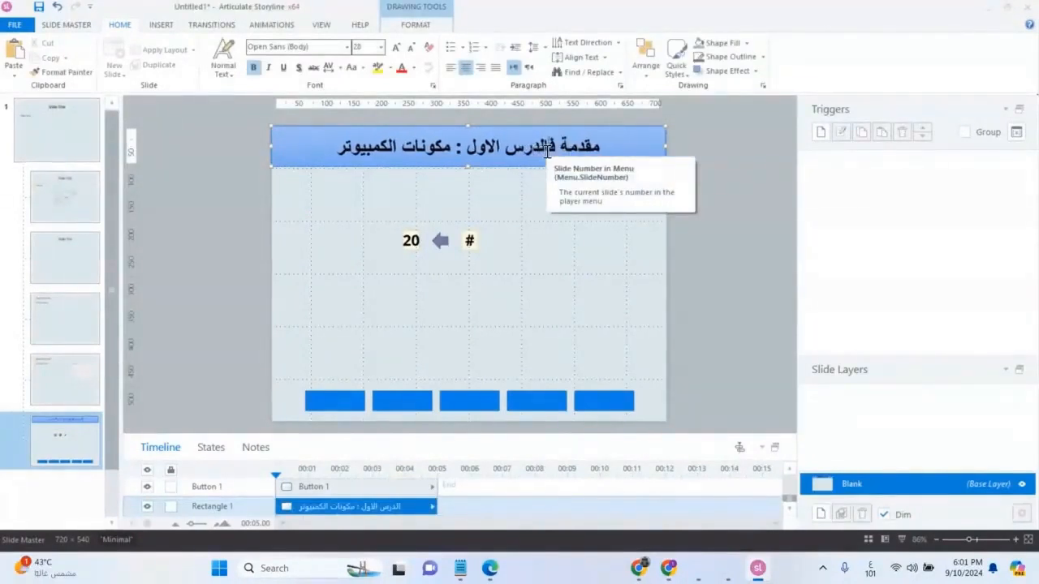
pyautogui.write('اسب ')
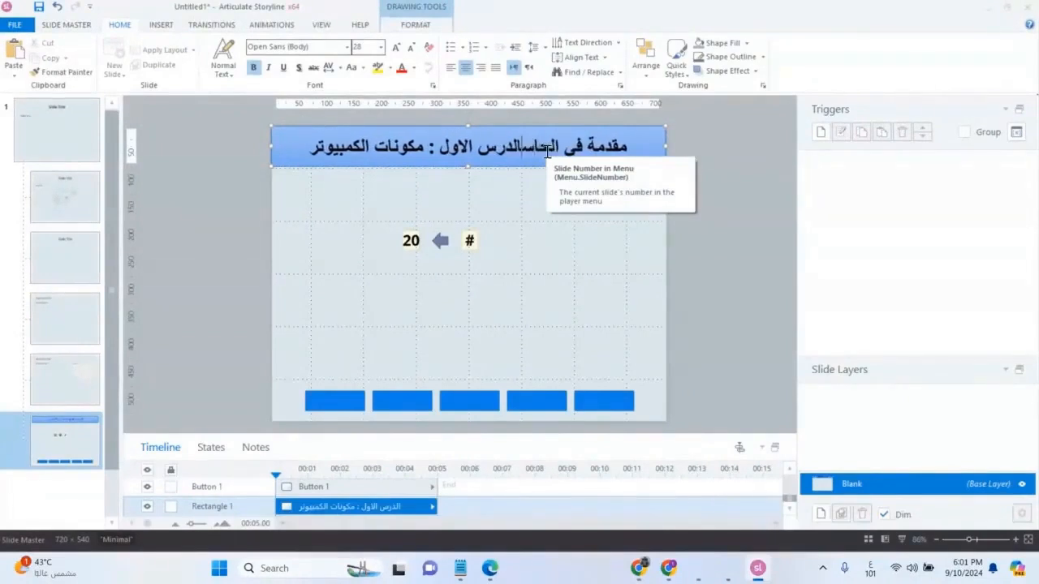
pyautogui.write('-')
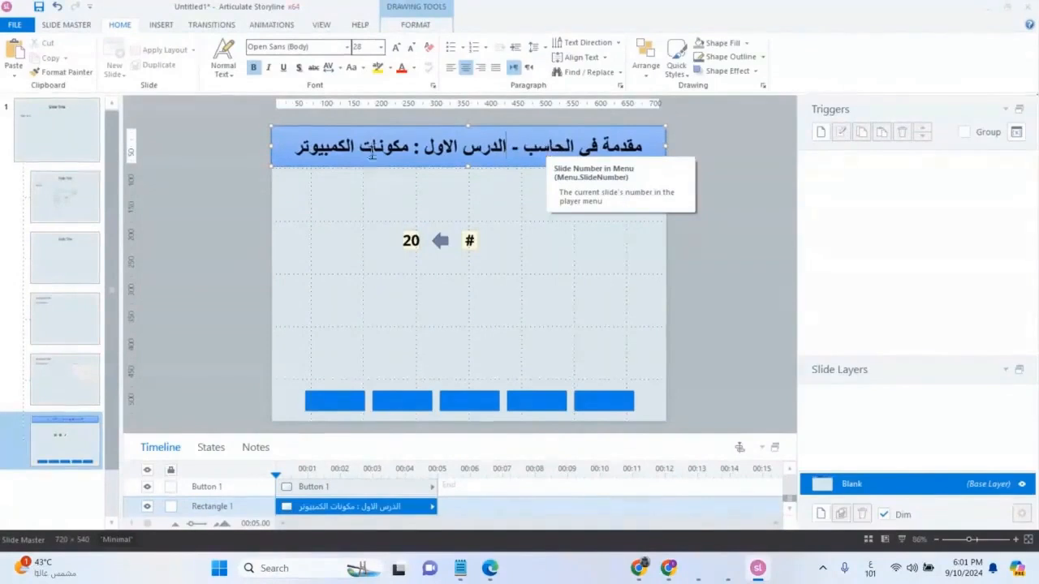
# Remove the space before the title's colon and add the word "مقرر" at the start of the title
pyautogui.click(422, 155)
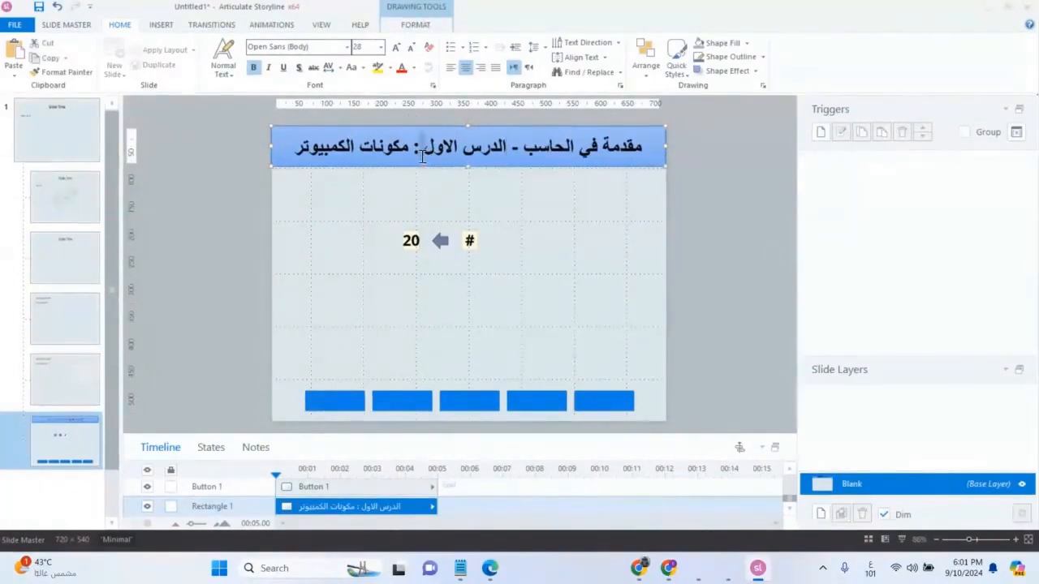
pyautogui.press('BackSpace')
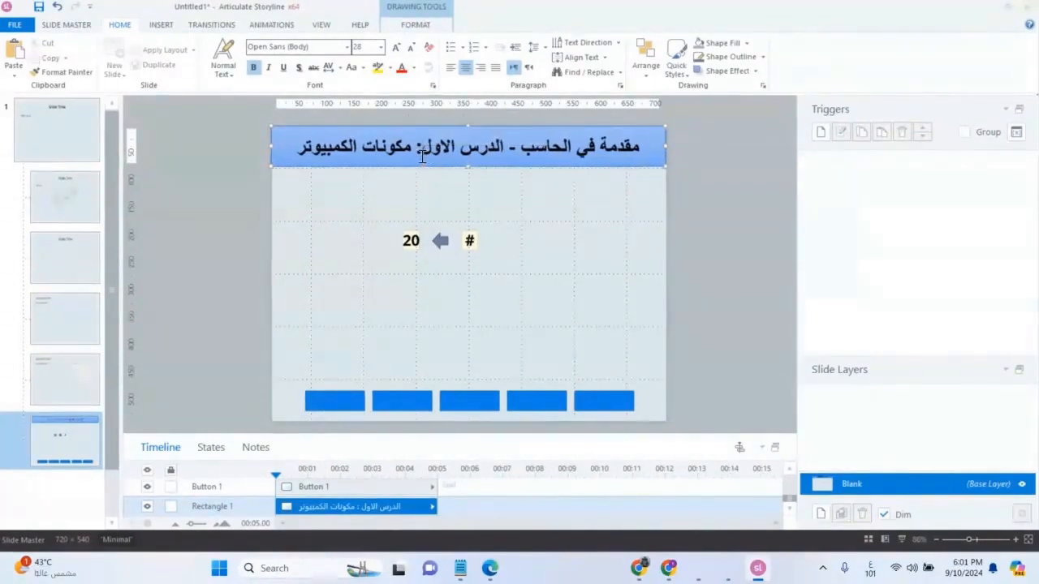
pyautogui.click(583, 266)
pyautogui.click(637, 151)
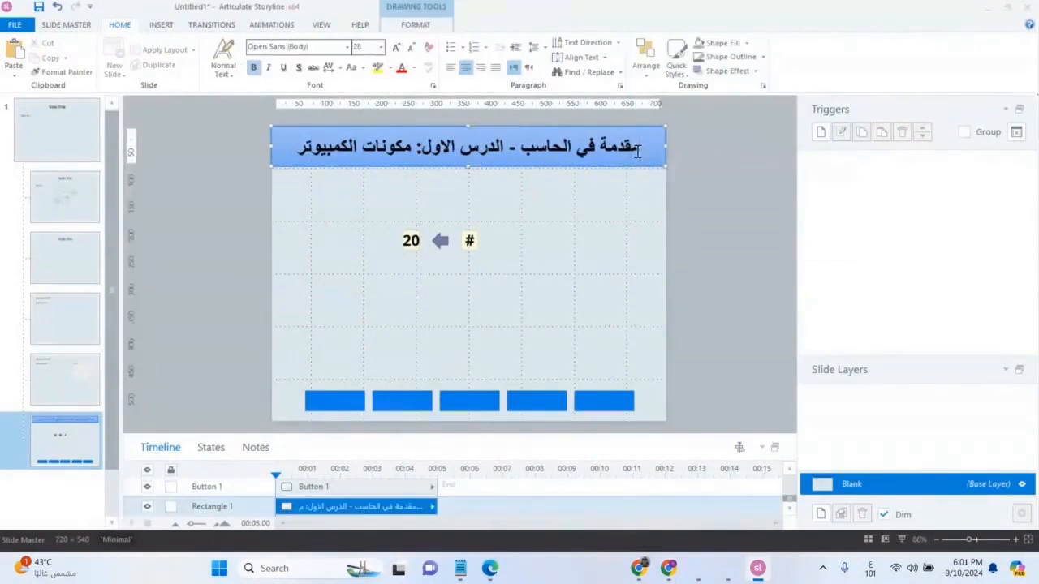
pyautogui.write('مقرر')
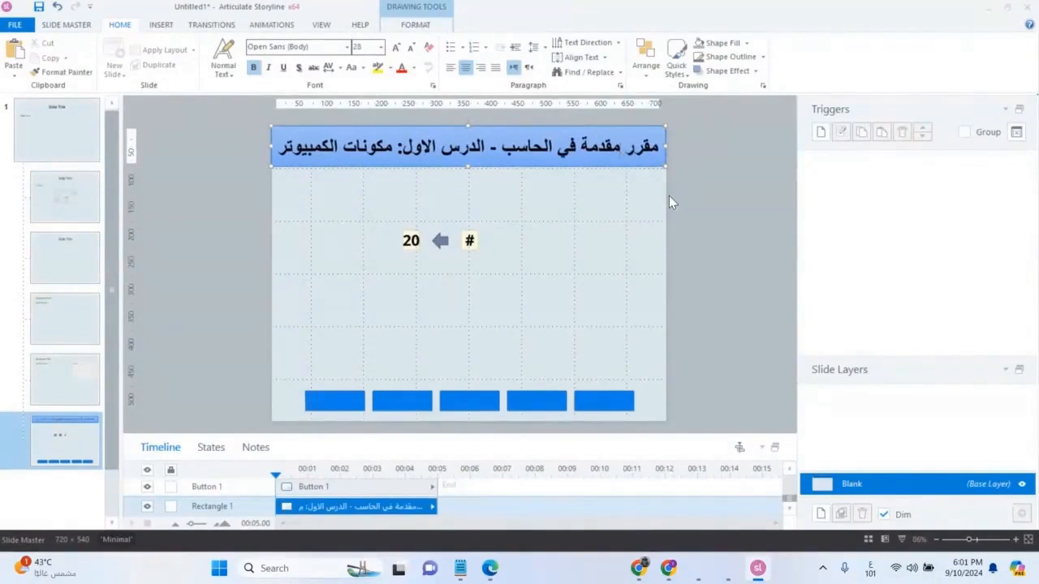
# Reduce the font size of the title bar's course and lesson text
pyautogui.click(604, 258)
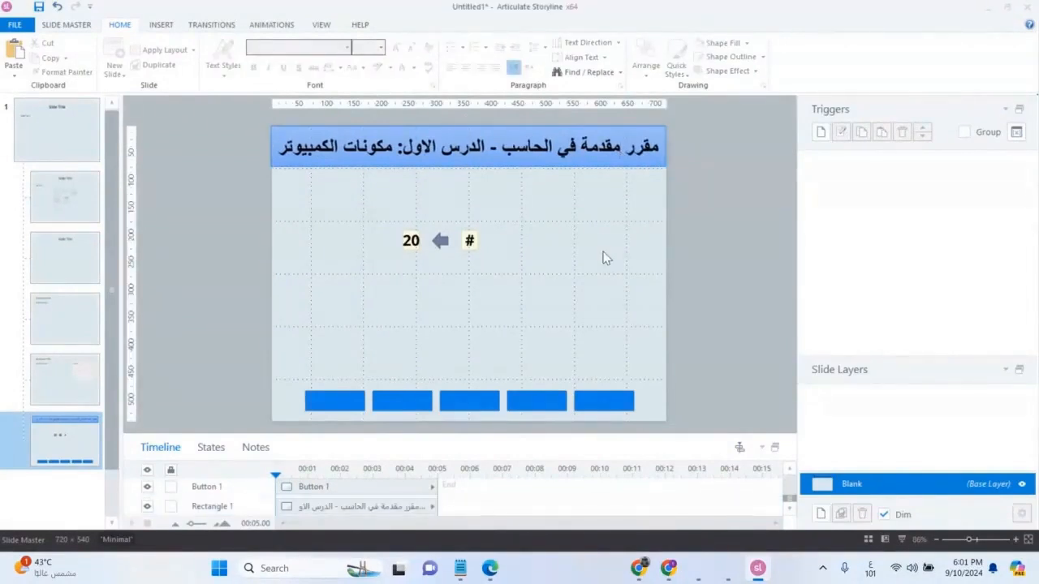
pyautogui.click(531, 147)
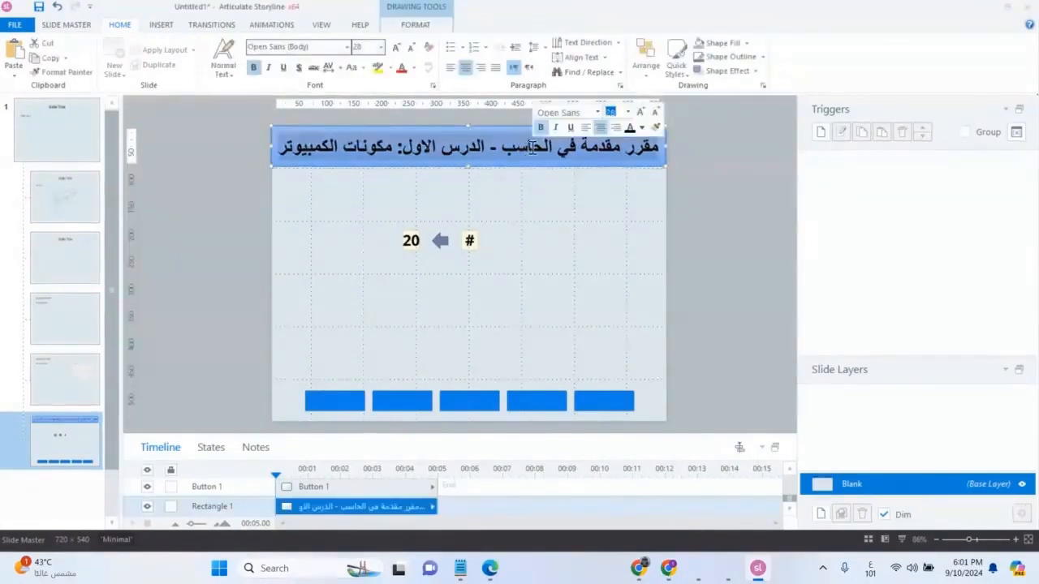
pyautogui.click(654, 112)
pyautogui.click(639, 112)
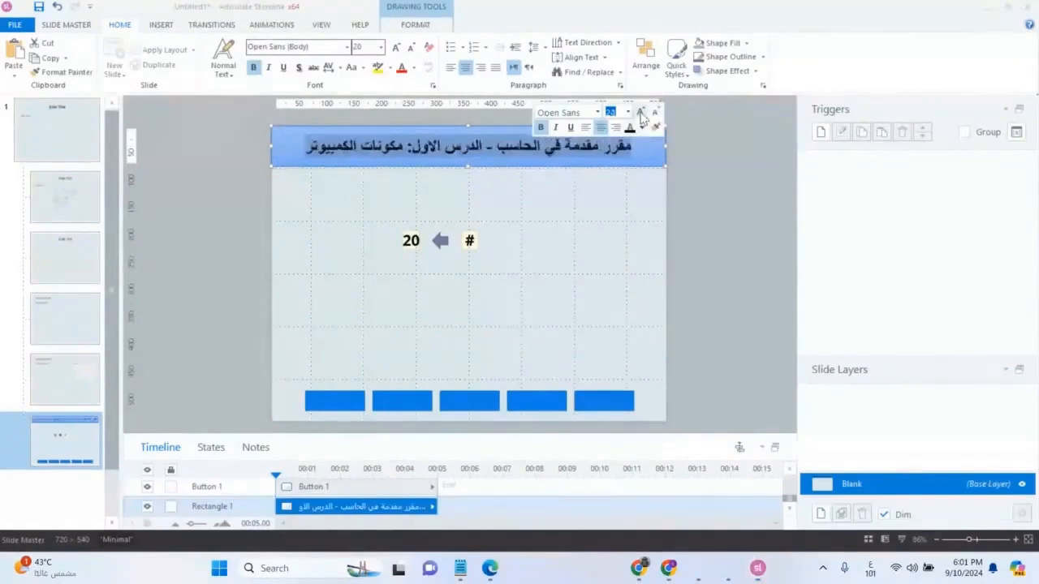
pyautogui.click(585, 205)
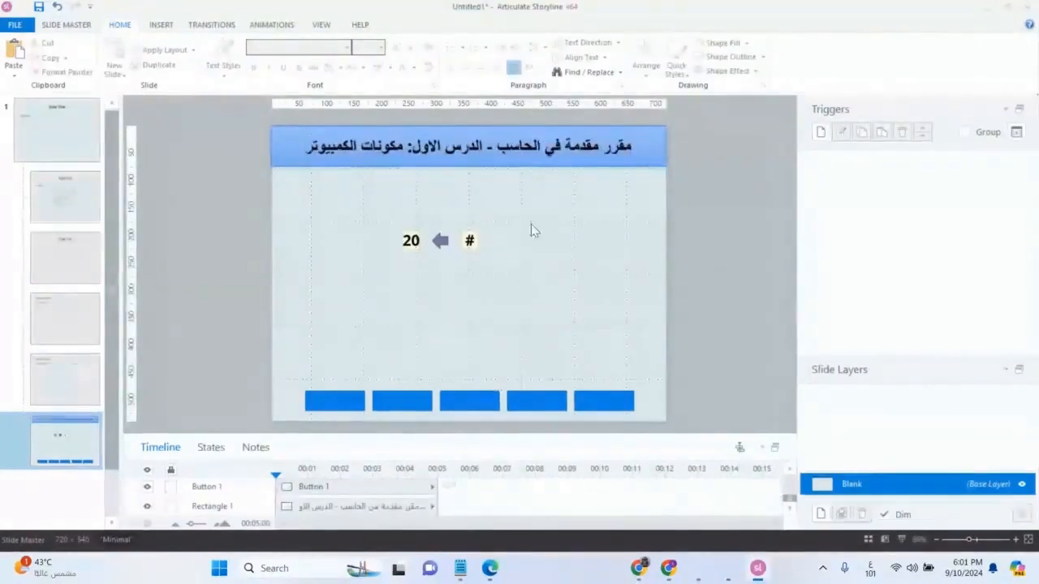
# Move the slide counter to just above the leftmost navigation button and shift the row of five buttons slightly left
pyautogui.moveTo(508, 215); pyautogui.dragTo(361, 277)
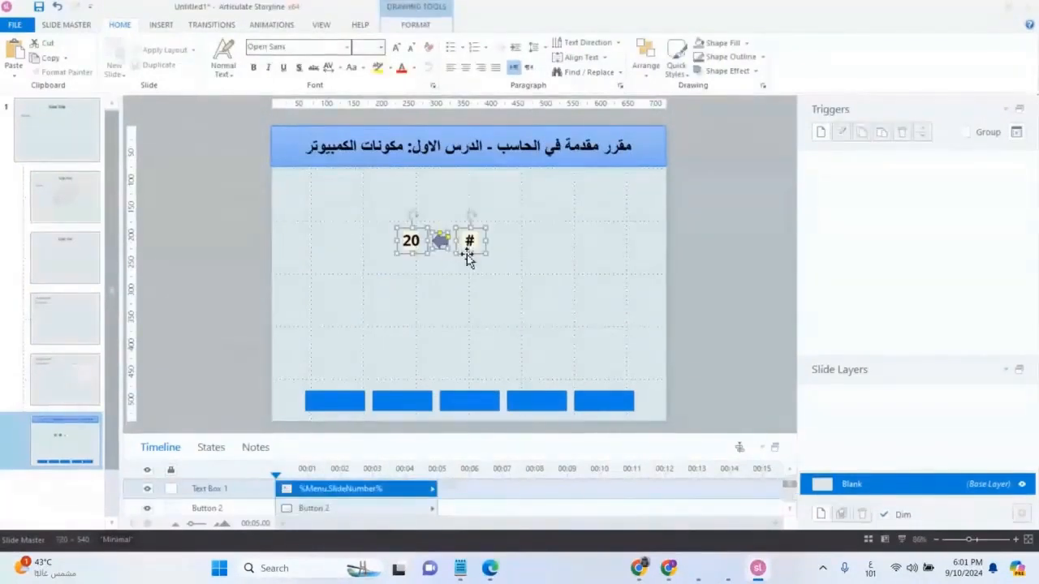
pyautogui.moveTo(465, 258); pyautogui.dragTo(355, 363)
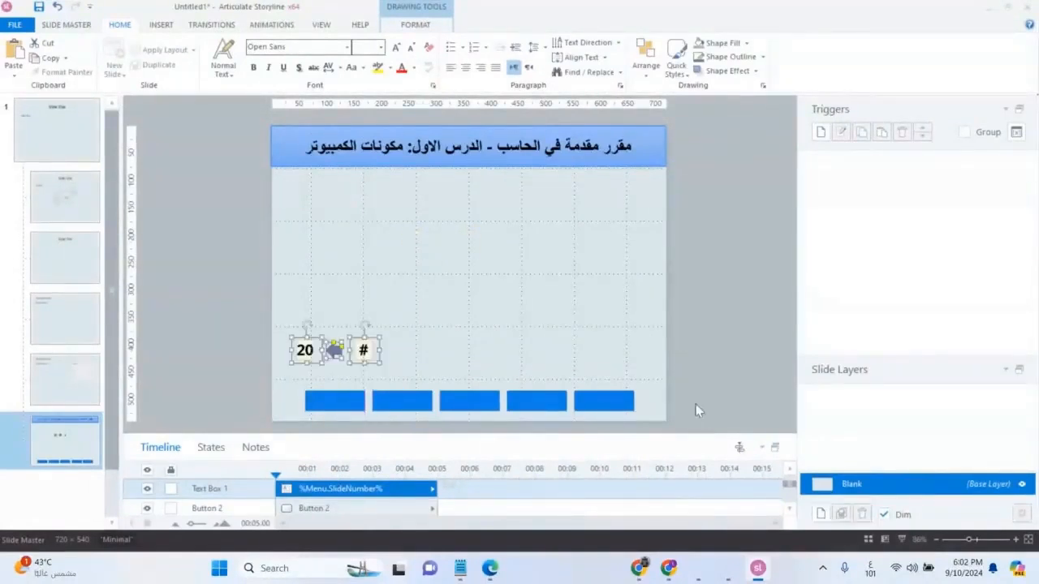
pyautogui.moveTo(709, 375); pyautogui.dragTo(276, 450)
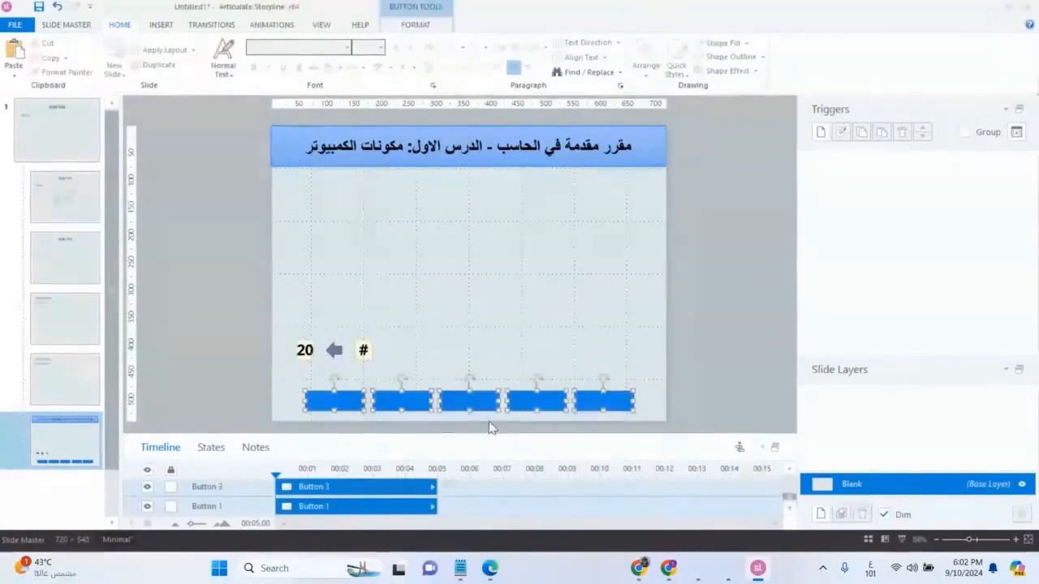
pyautogui.moveTo(598, 399); pyautogui.dragTo(572, 401)
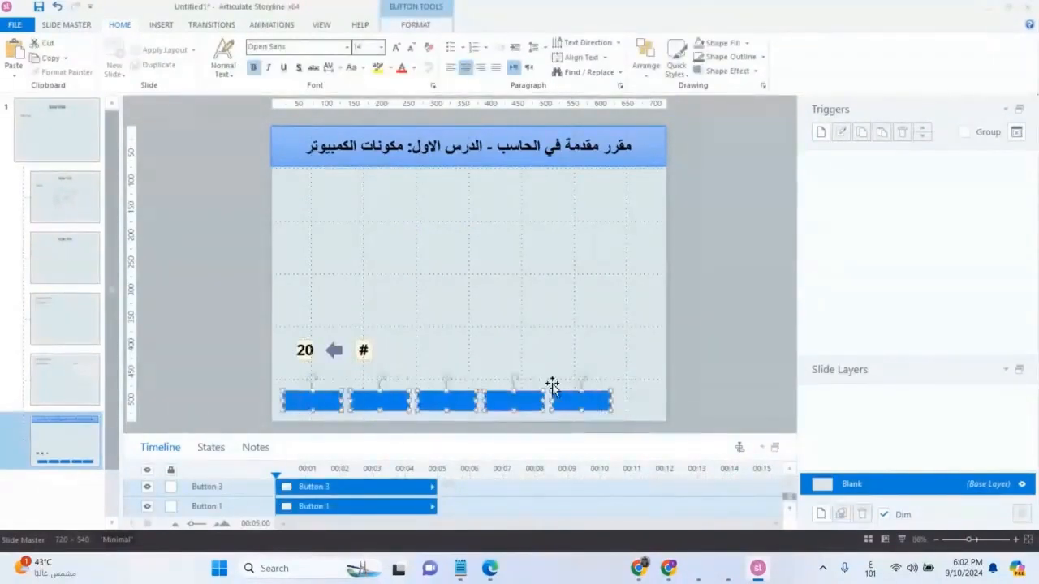
pyautogui.click(420, 341)
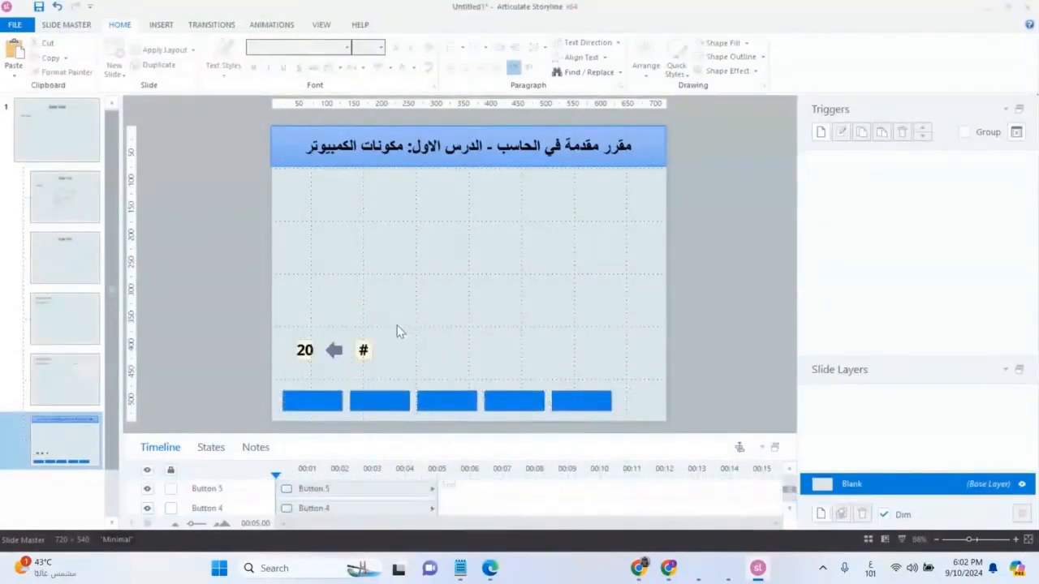
# Shrink the slide counter's text boxes and arrow, and reduce the font size of both numbers to 16
pyautogui.click(357, 353)
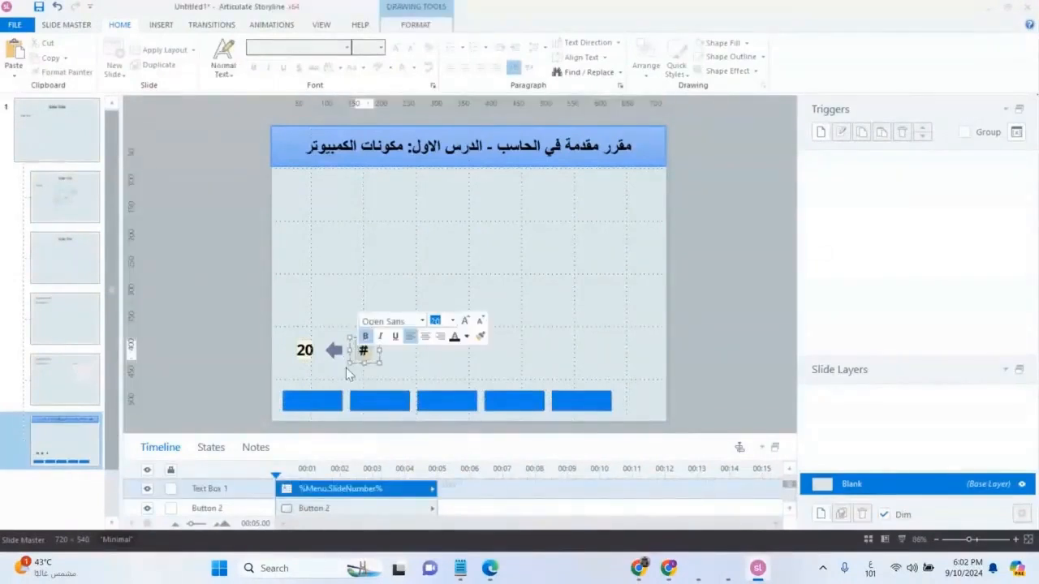
pyautogui.moveTo(408, 329); pyautogui.dragTo(294, 374)
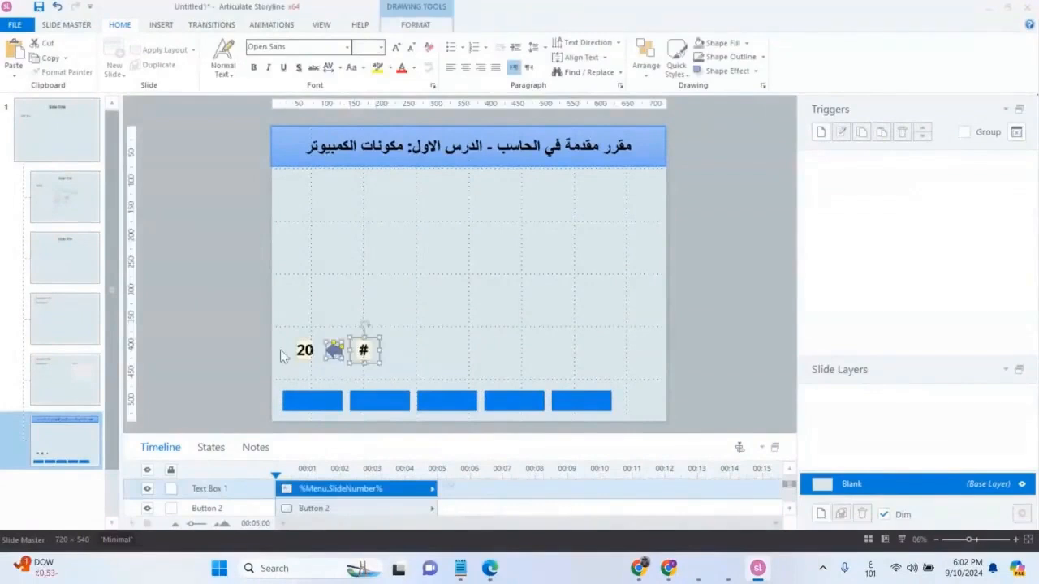
pyautogui.moveTo(283, 335); pyautogui.dragTo(376, 365)
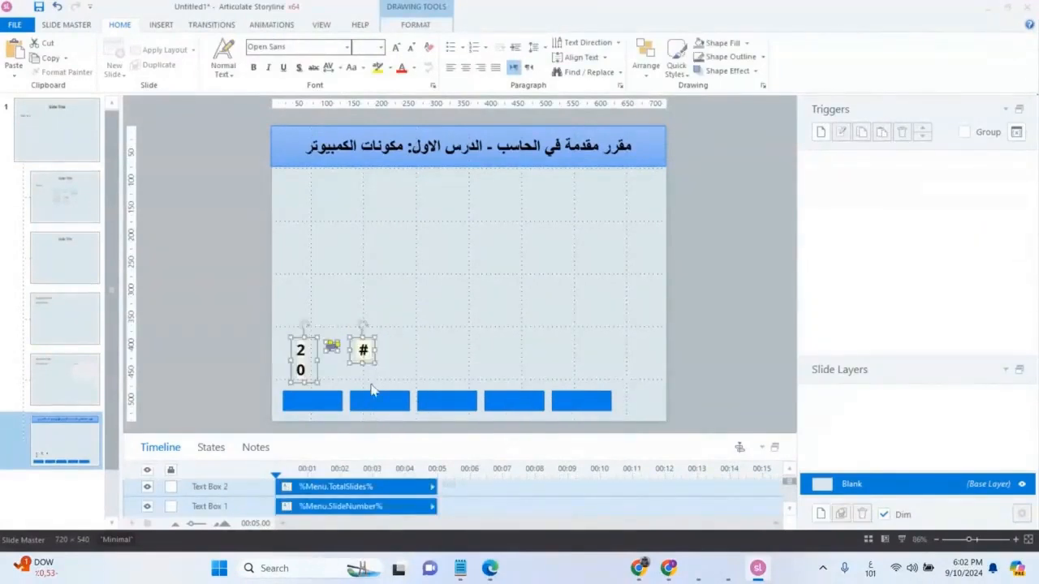
pyautogui.click(412, 49)
pyautogui.click(411, 49)
pyautogui.click(397, 239)
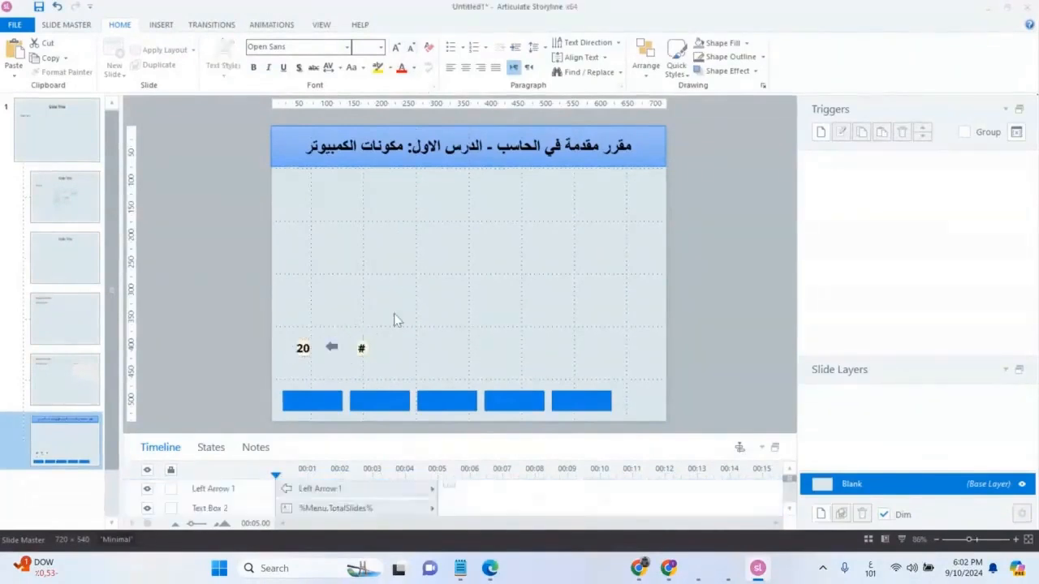
# Move the current slide number box to the slide's lower-right corner, in line with the button row
pyautogui.click(359, 342)
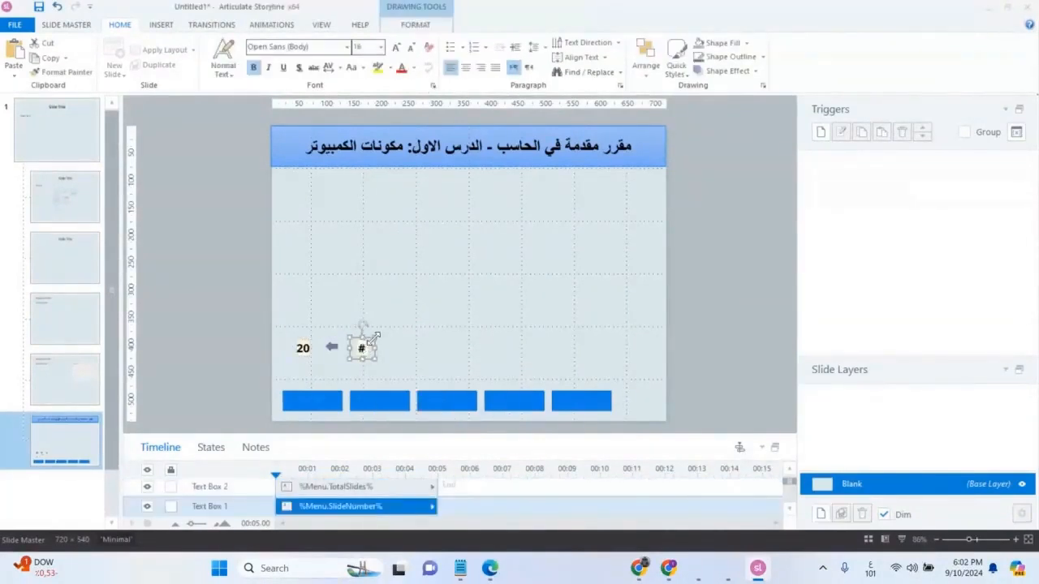
pyautogui.moveTo(378, 339); pyautogui.dragTo(660, 392)
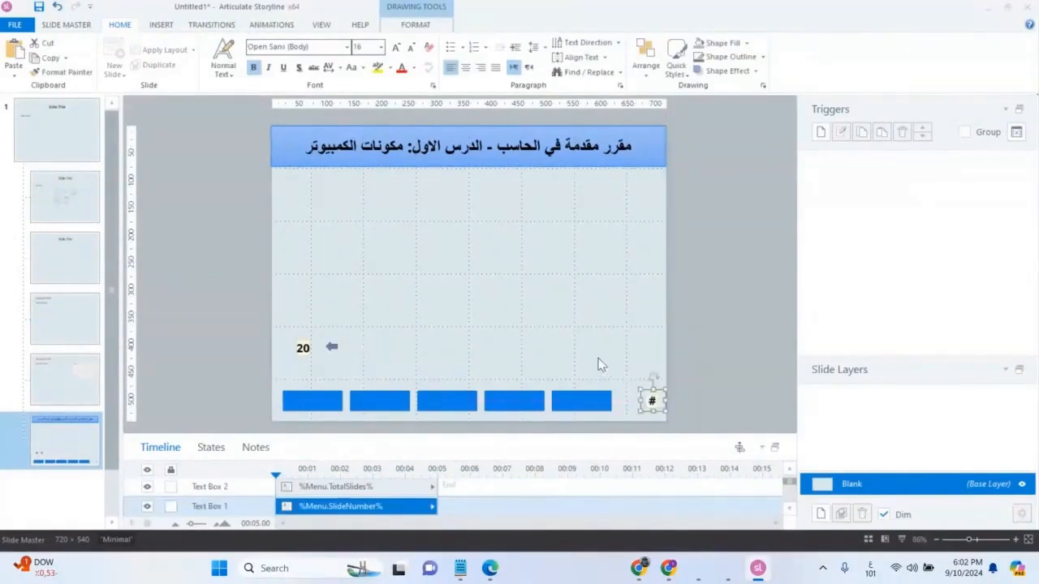
pyautogui.click(601, 365)
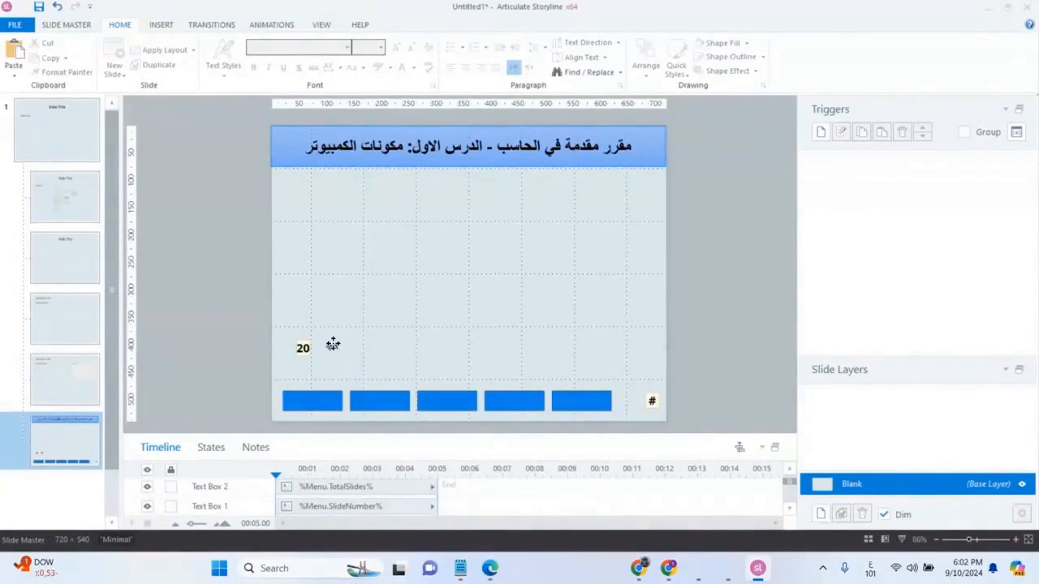
# Delete the arrow that stood between the two counter numbers
pyautogui.click(332, 344)
pyautogui.moveTo(332, 346); pyautogui.dragTo(513, 337)
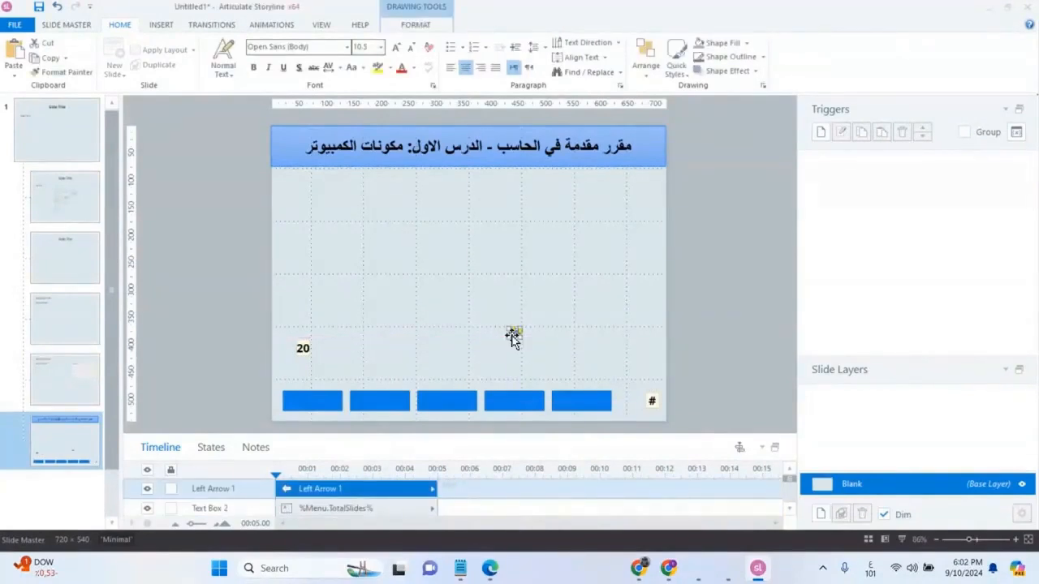
pyautogui.press('Delete')
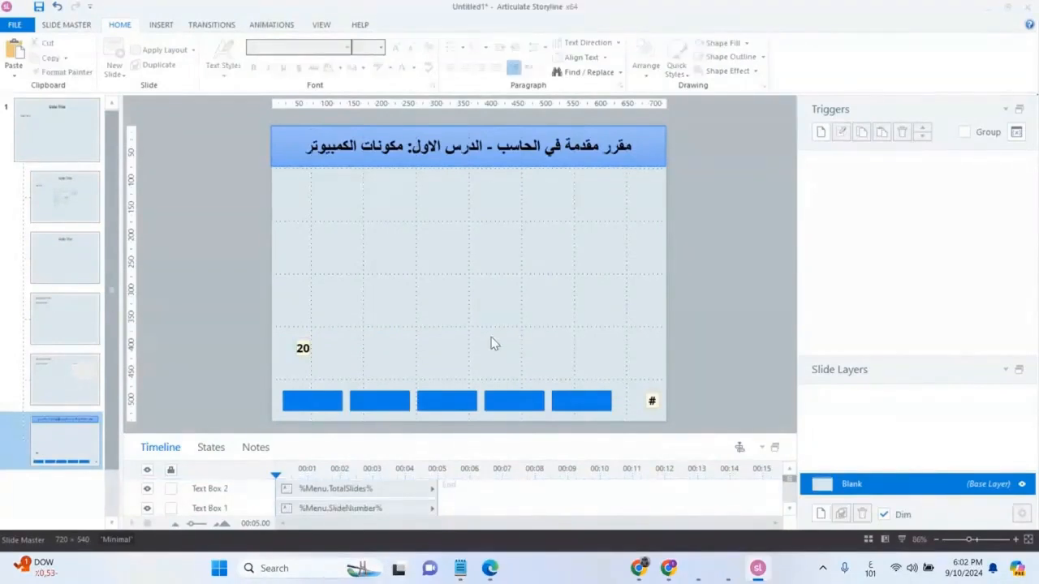
# Draw a slanted line about 7 px wide and 38 px high just left of the slide number as a slash
pyautogui.click(160, 25)
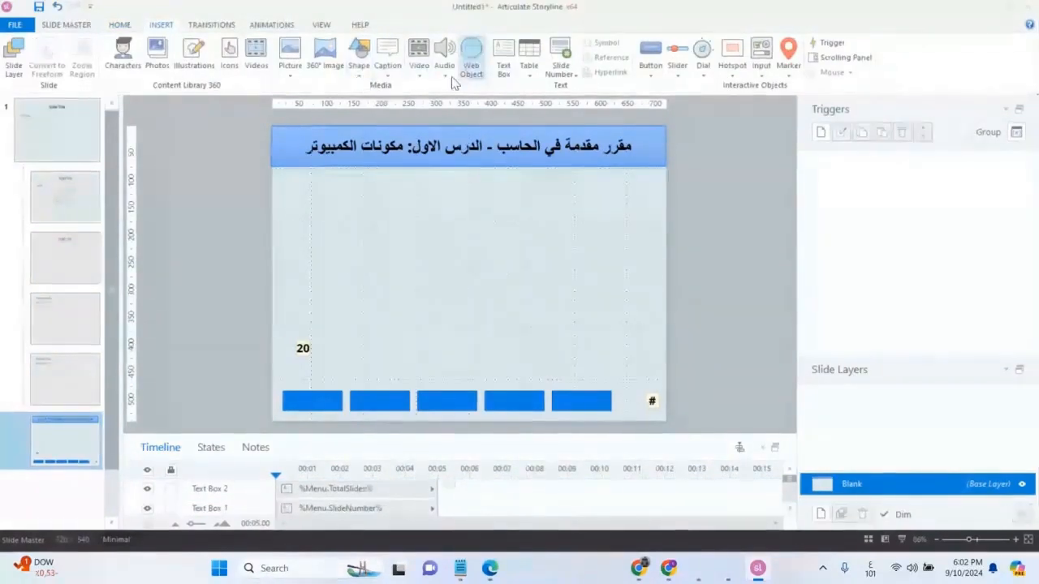
pyautogui.click(357, 75)
pyautogui.click(357, 119)
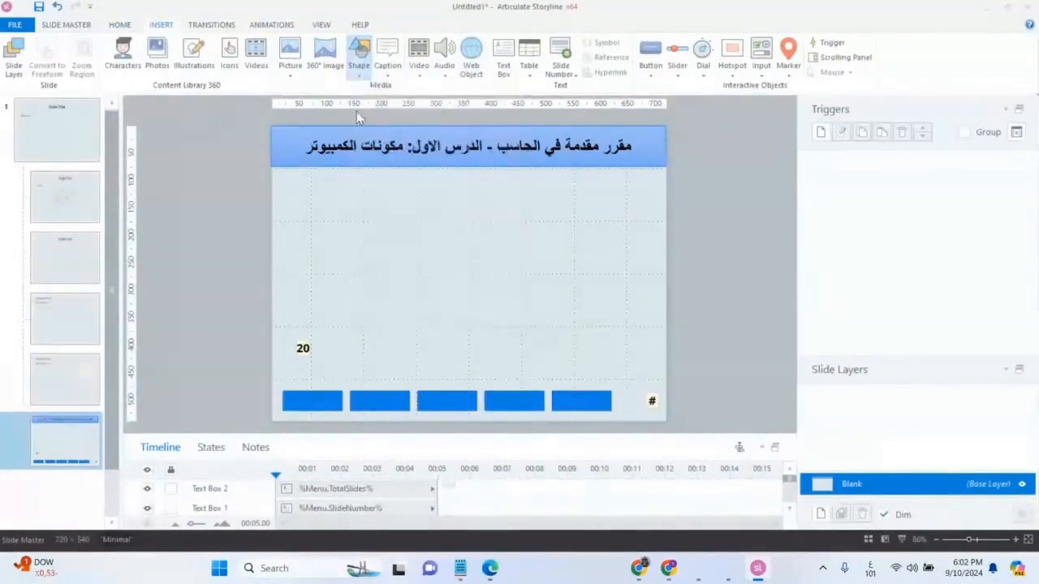
pyautogui.moveTo(643, 390); pyautogui.dragTo(640, 411)
# Apply the thick black line style to the slash
pyautogui.click(119, 24)
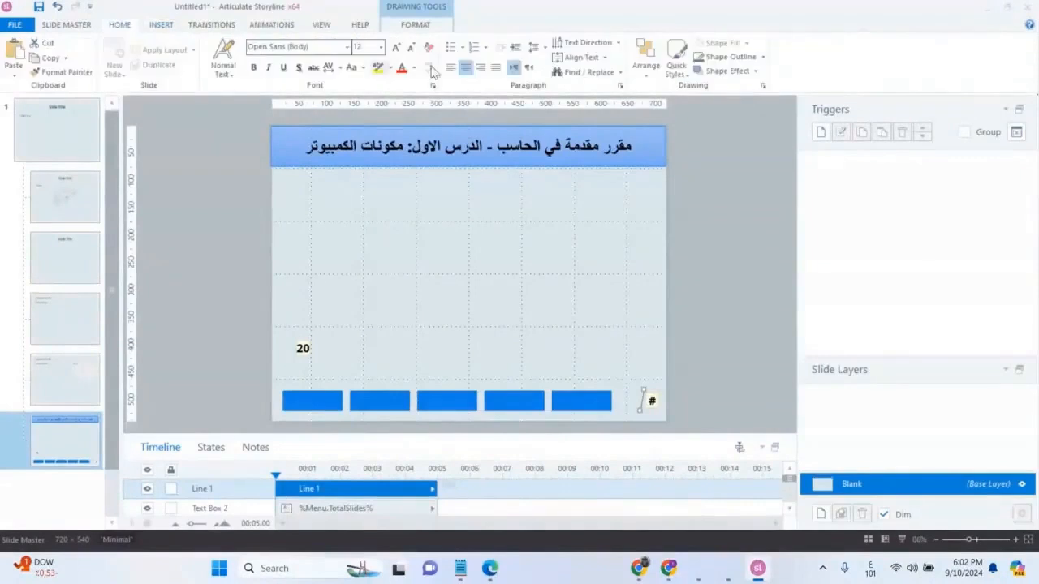
pyautogui.click(255, 68)
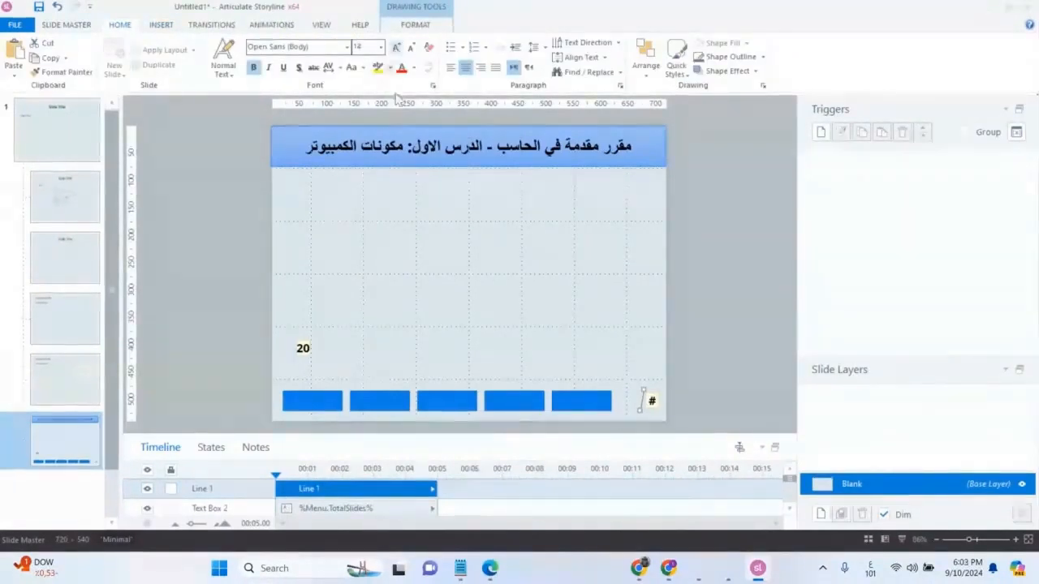
pyautogui.click(431, 26)
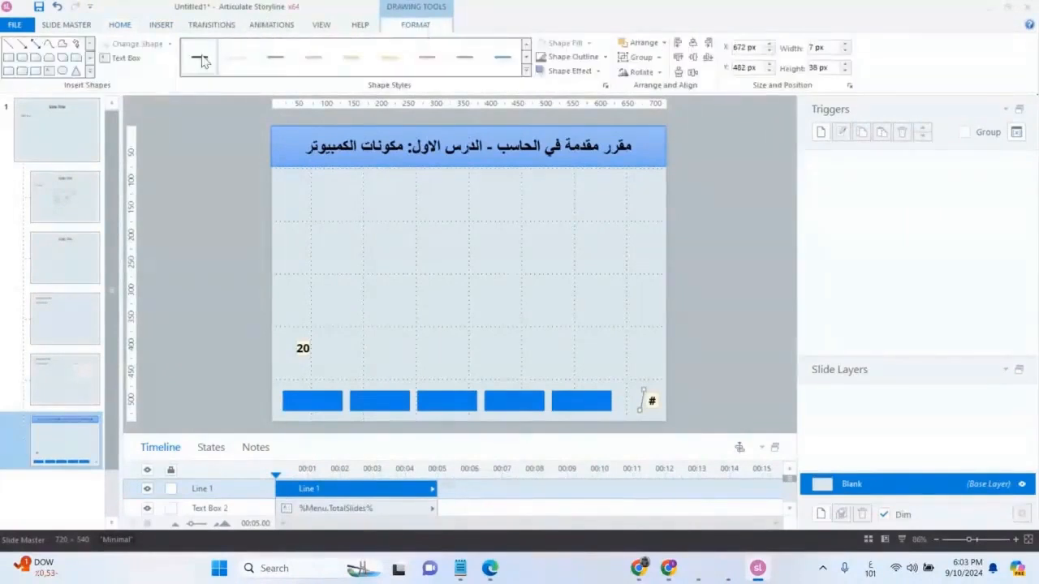
pyautogui.click(416, 367)
# Move the total slides number to the left of the slash, beside the last button in the row
pyautogui.click(308, 362)
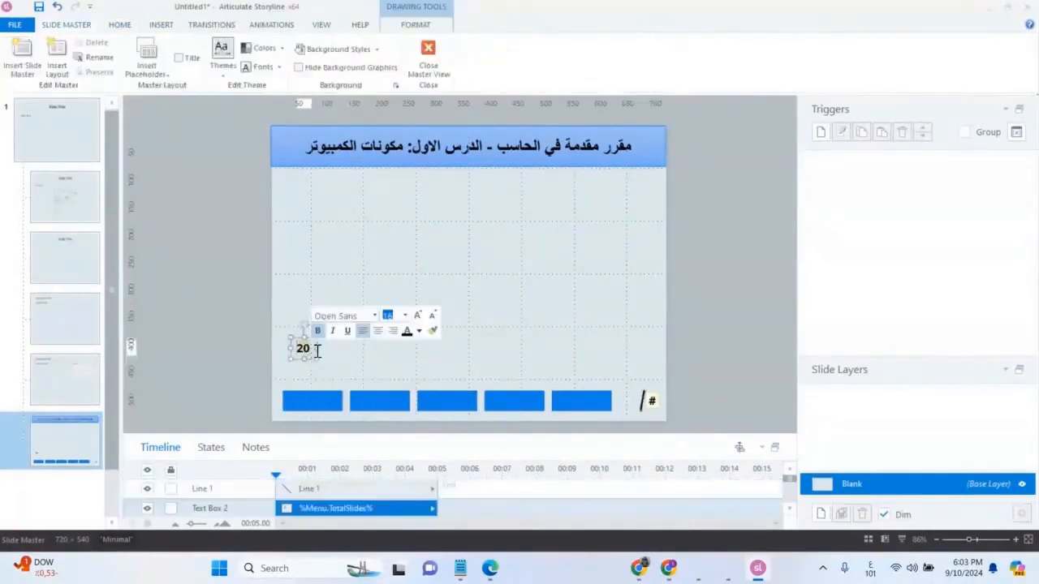
pyautogui.moveTo(572, 390); pyautogui.dragTo(628, 410)
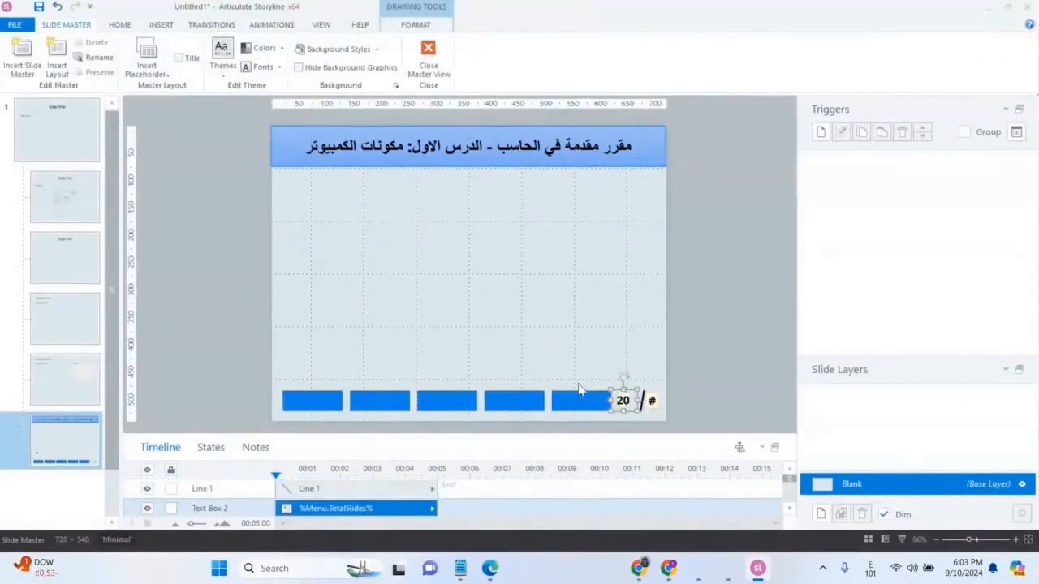
pyautogui.click(557, 349)
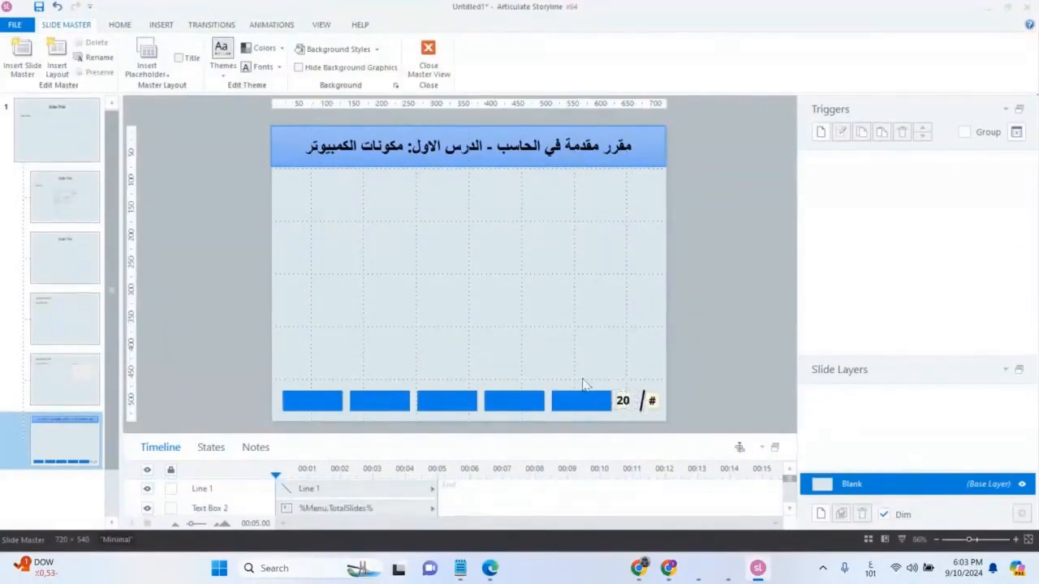
# Nudge the total slides number slightly right and the slash slightly left to even out the counter's spacing
pyautogui.click(620, 412)
pyautogui.press('Right')
pyautogui.press('Right')
pyautogui.press('Right')
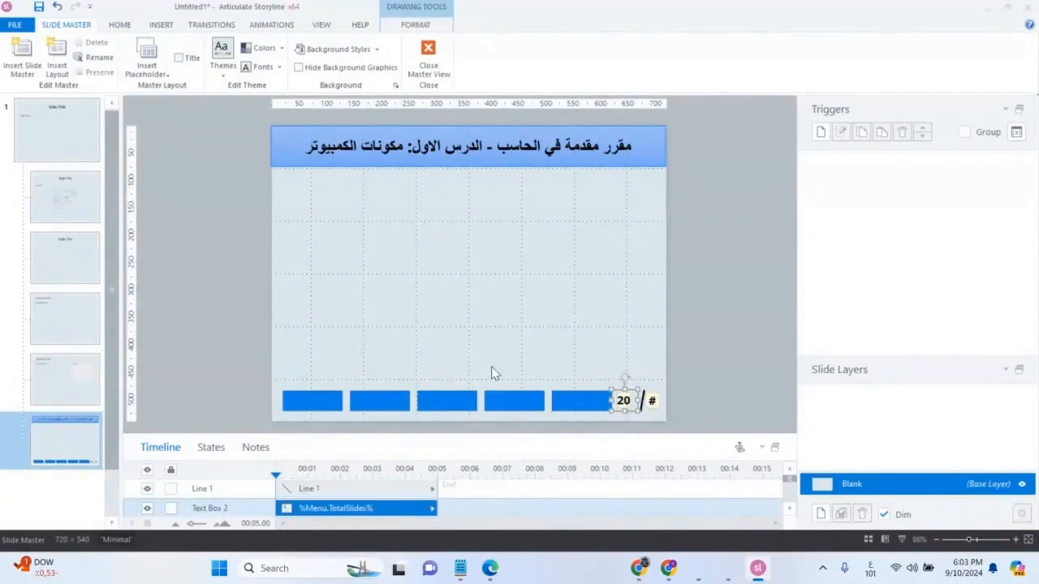
pyautogui.click(600, 354)
pyautogui.click(642, 405)
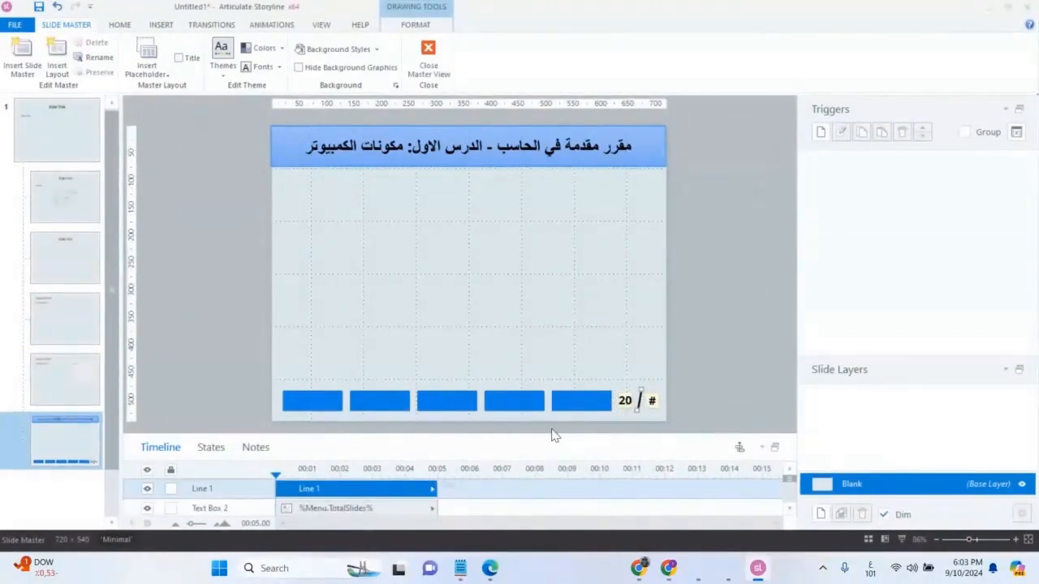
pyautogui.click(545, 299)
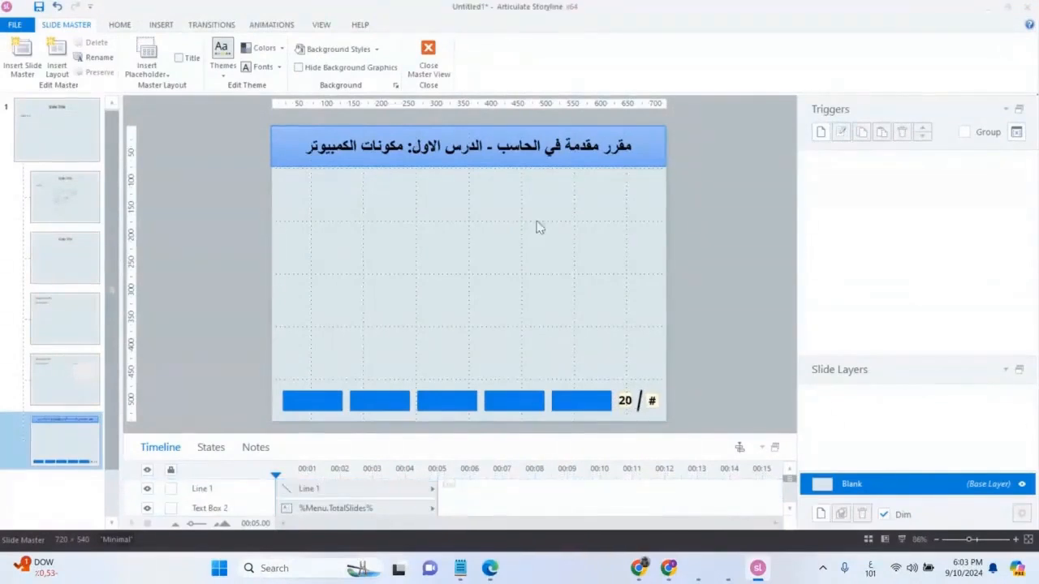
# Label the button next to the slide counter "البداية"
pyautogui.click(580, 403)
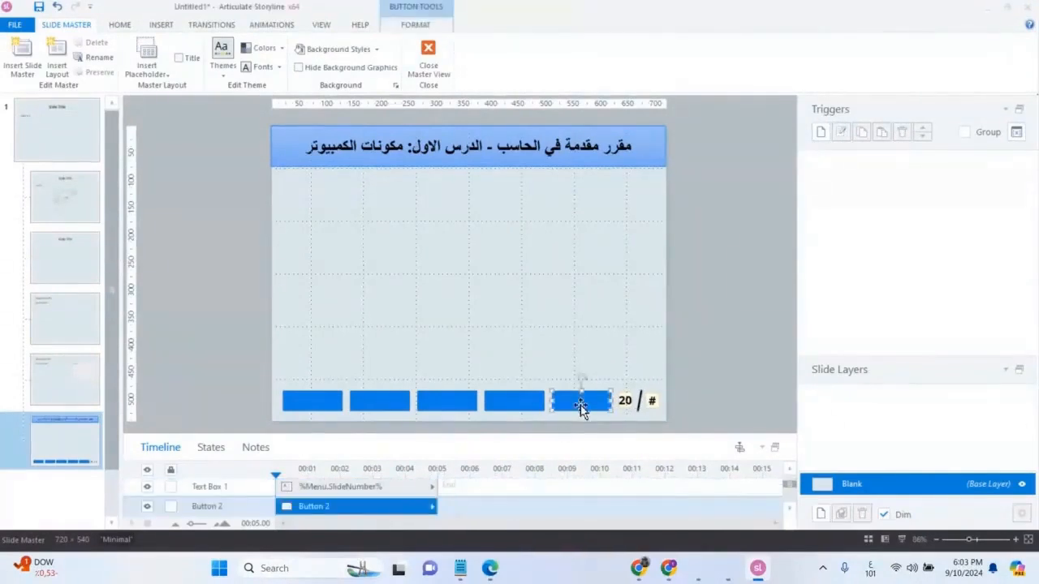
pyautogui.rightClick(580, 407)
pyautogui.click(273, 379)
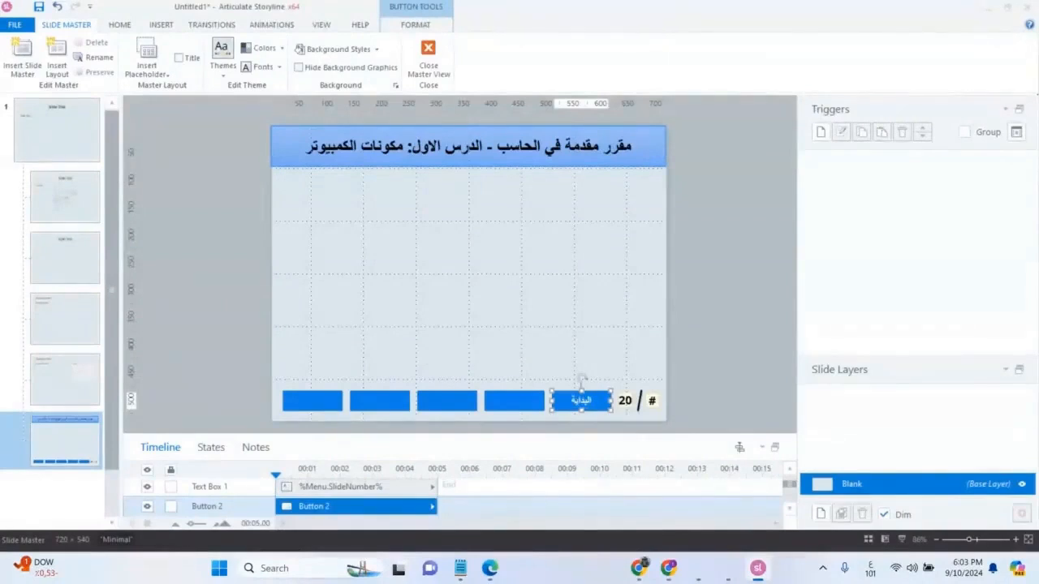
# Label the leftmost button "الاختبار"
pyautogui.rightClick(302, 410)
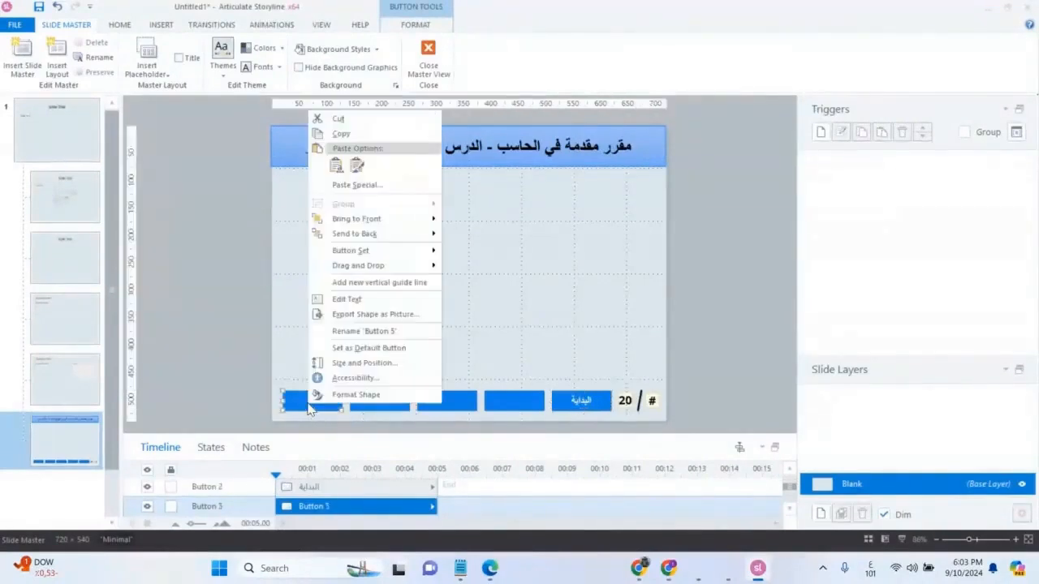
pyautogui.click(359, 302)
pyautogui.write('الاختيار')
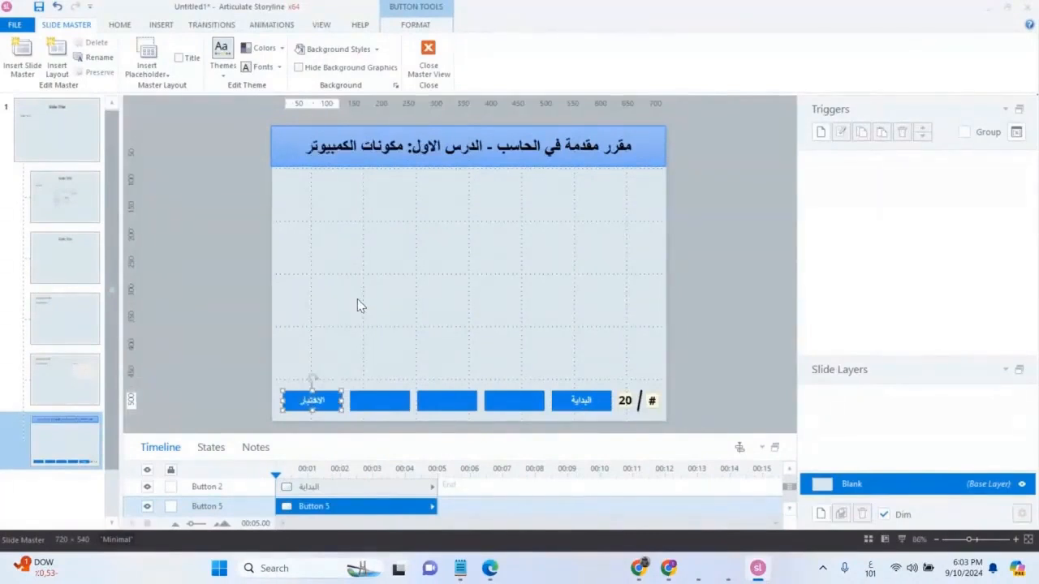
# Label the blank button beside "الاختبار" as "الخاتمة"
pyautogui.rightClick(381, 406)
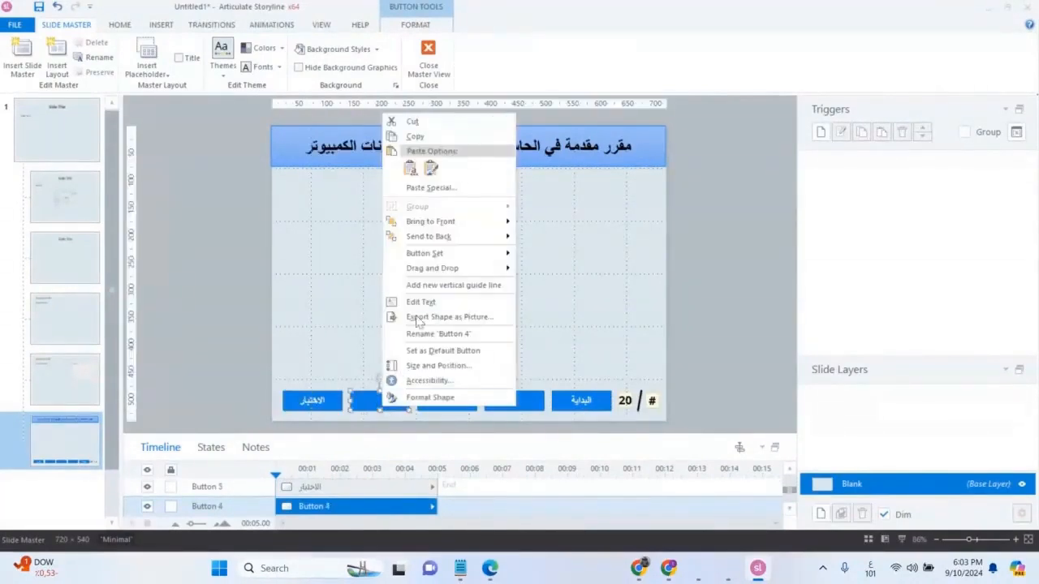
pyautogui.click(418, 302)
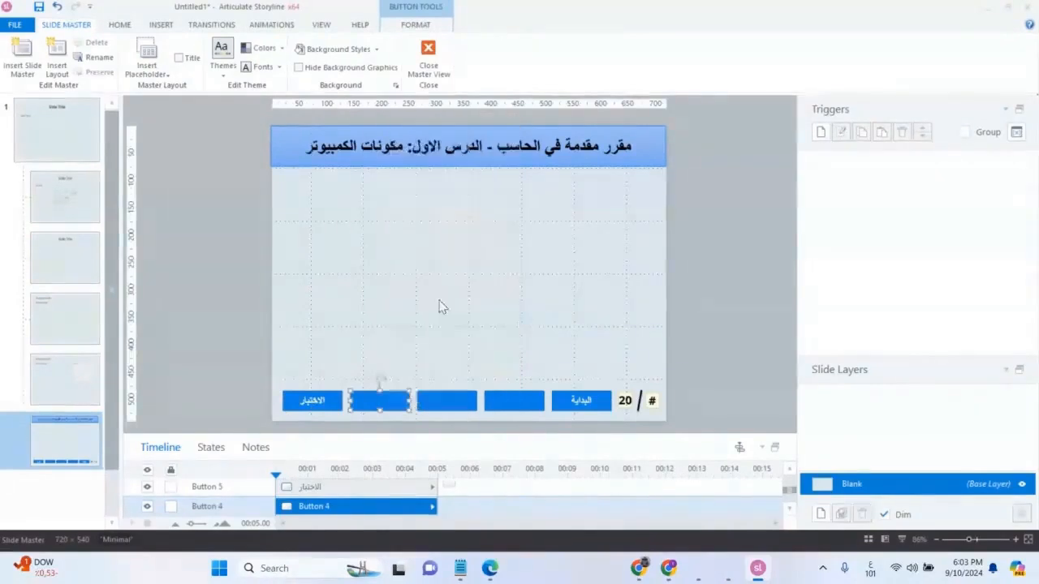
pyautogui.write('الختام')
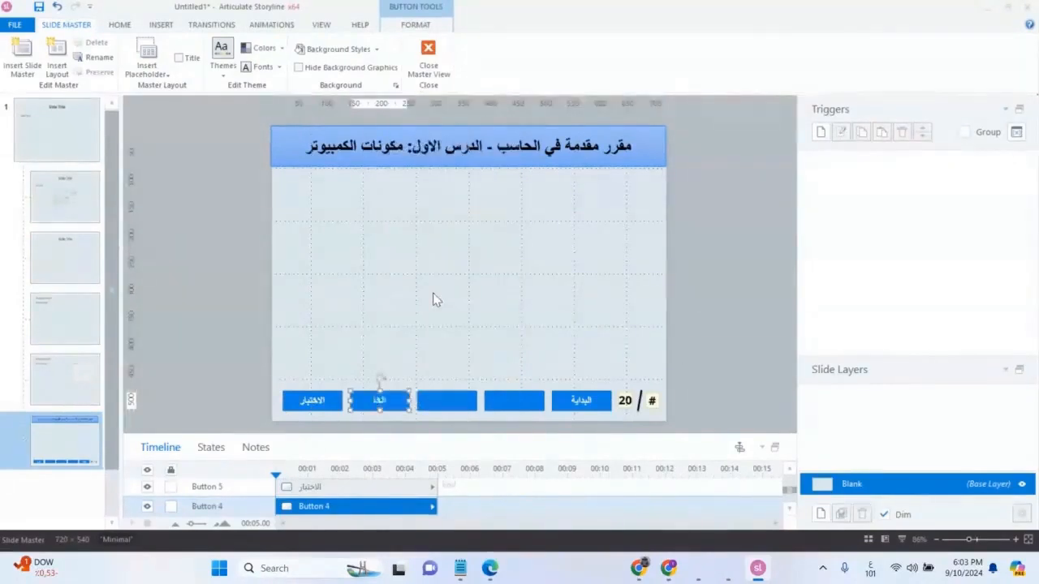
pyautogui.write('ة')
# Label the blank button beside "البداية" as "المحتويات"
pyautogui.click(514, 400)
pyautogui.rightClick(514, 409)
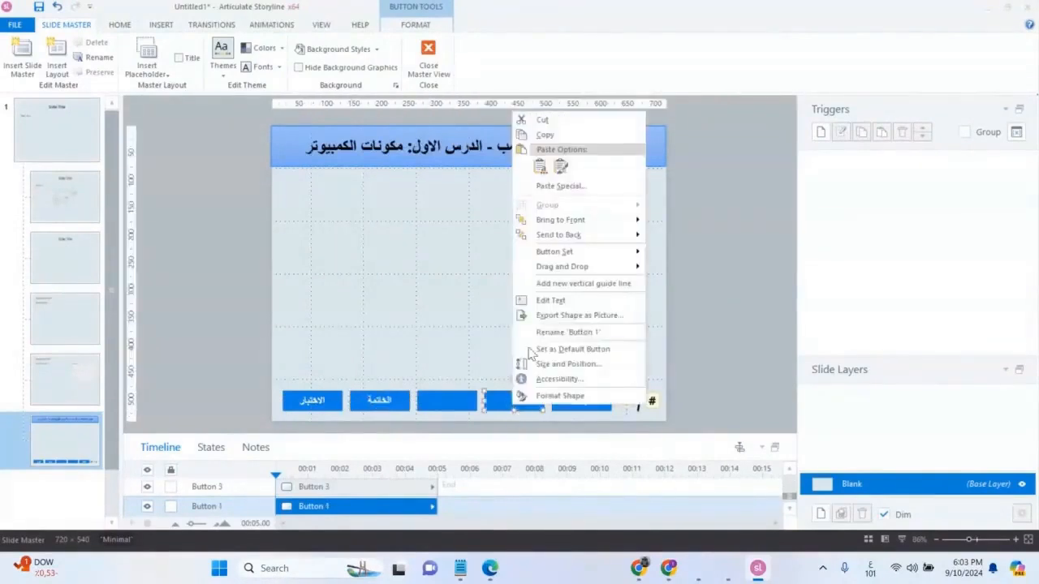
pyautogui.click(558, 304)
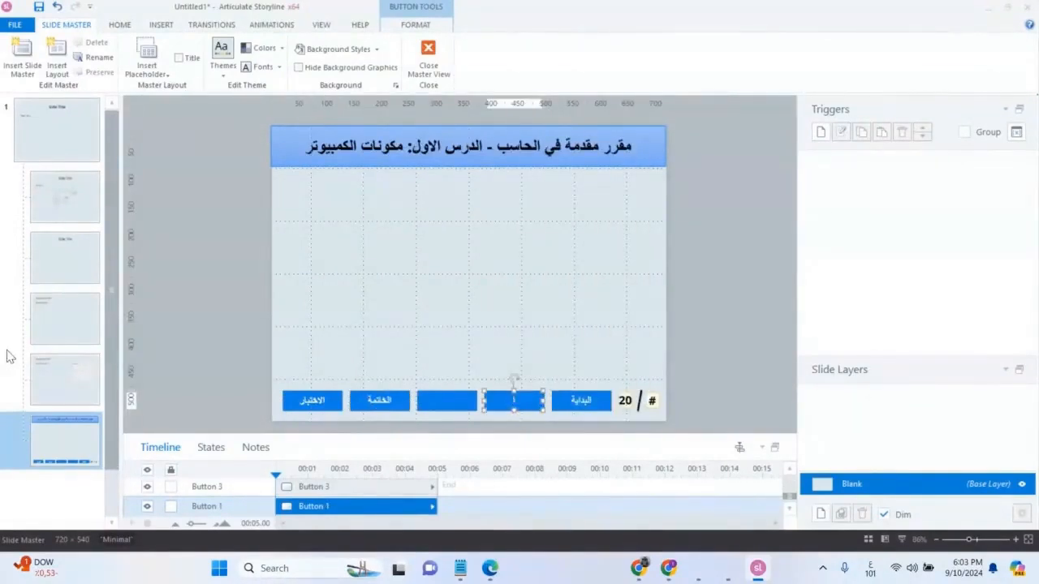
pyautogui.write('المحتويات')
# Label the remaining blank button in the middle of the row "المقدمة"
pyautogui.click(449, 403)
pyautogui.rightClick(450, 407)
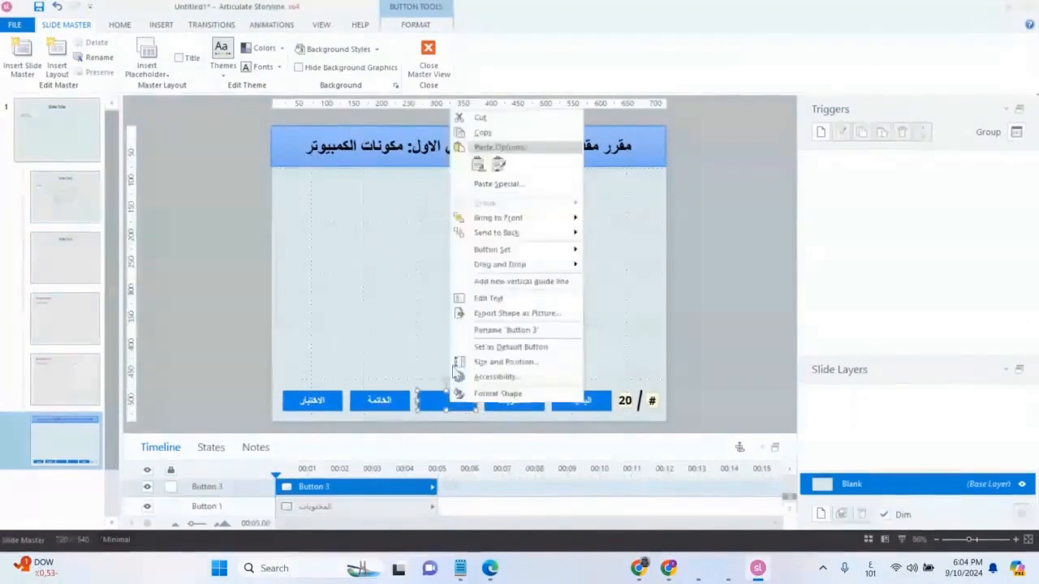
pyautogui.click(517, 300)
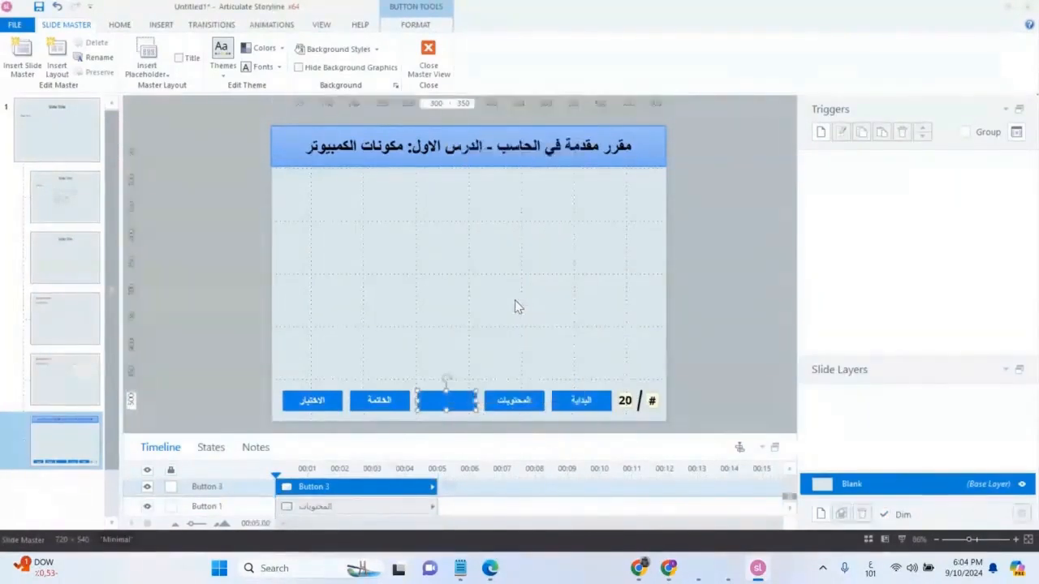
pyautogui.write('المق')
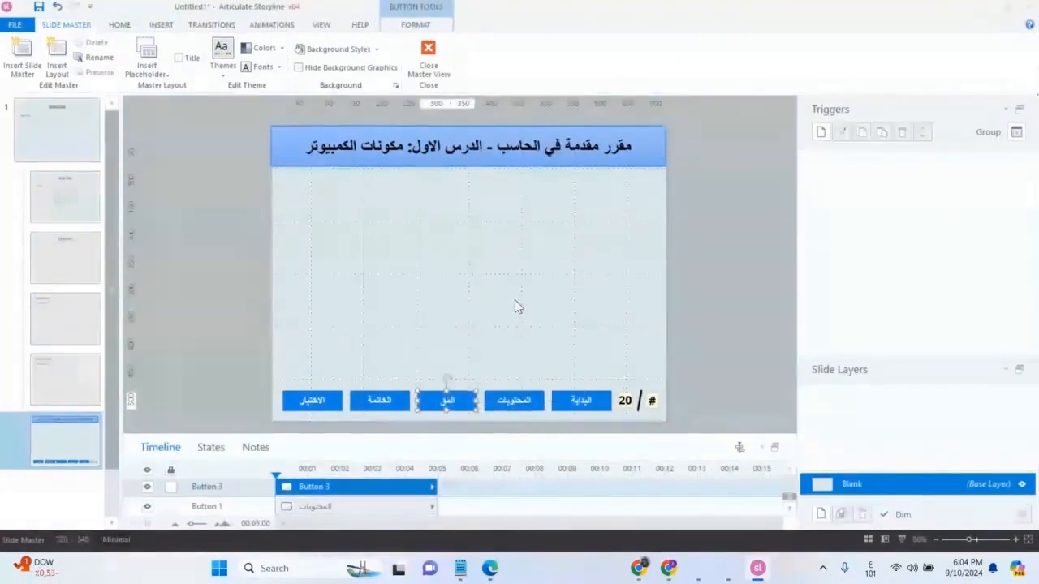
pyautogui.write('دمة')
pyautogui.click(478, 317)
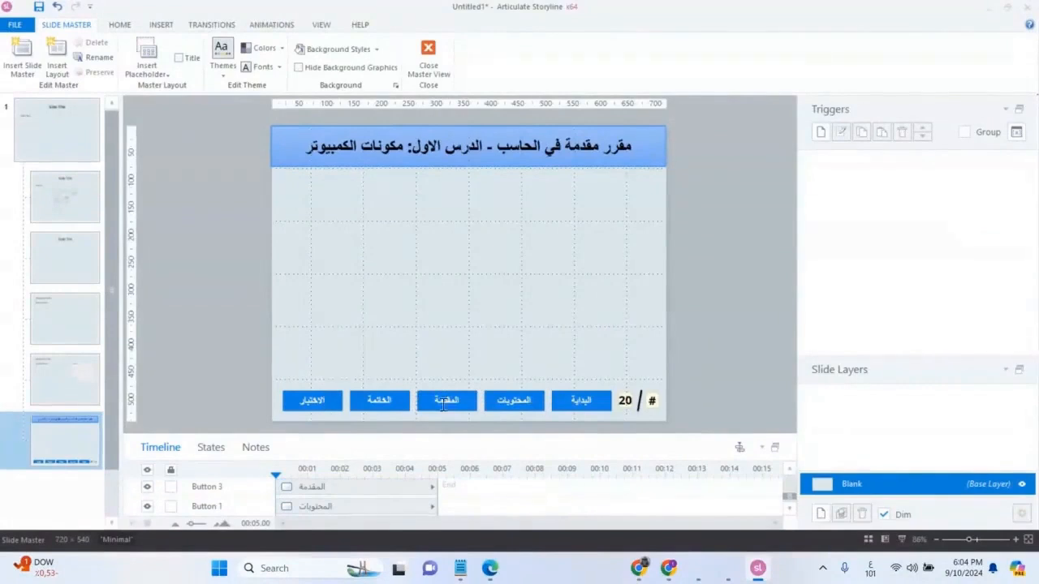
# Add a trigger to the "البداية" button that jumps to slide 1.1 الغلاف when the user clicks it
pyautogui.click(591, 392)
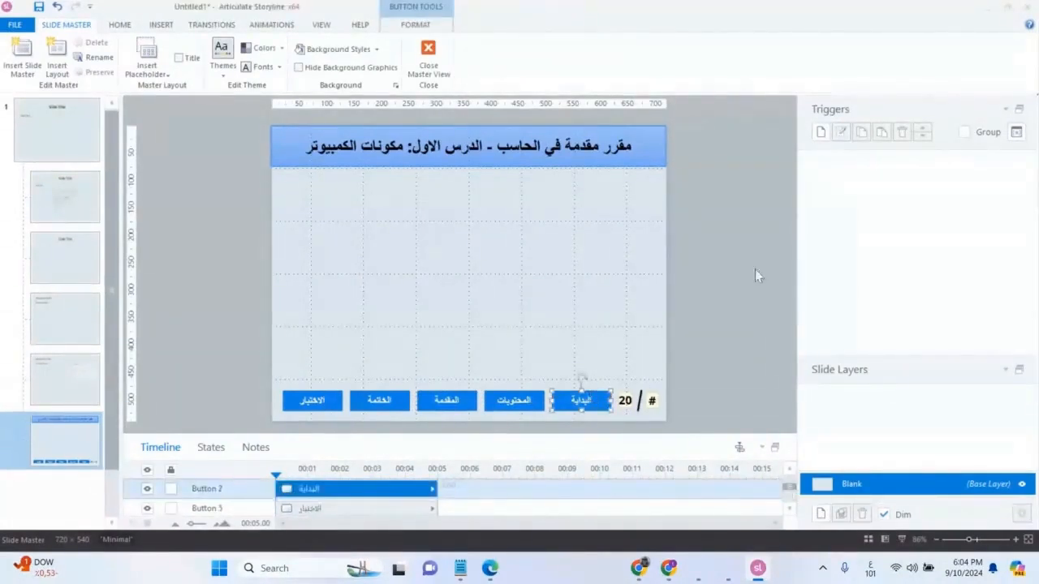
pyautogui.click(821, 131)
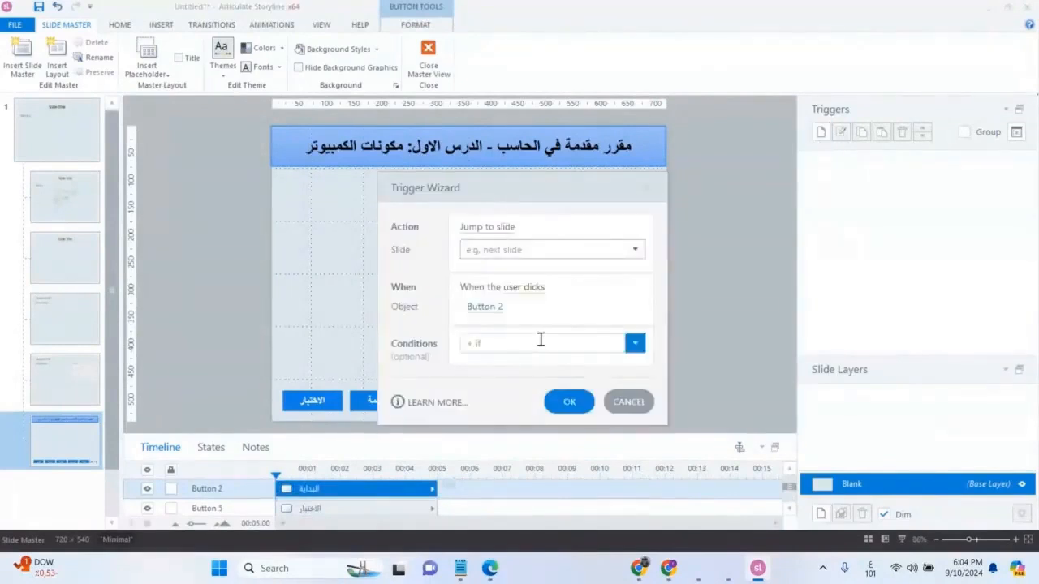
pyautogui.click(635, 249)
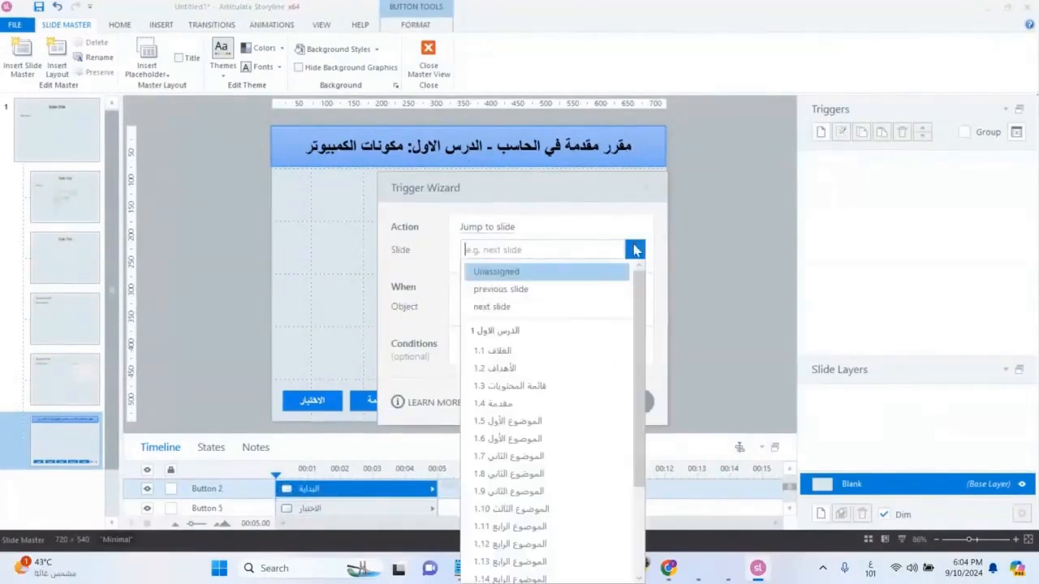
pyautogui.click(559, 352)
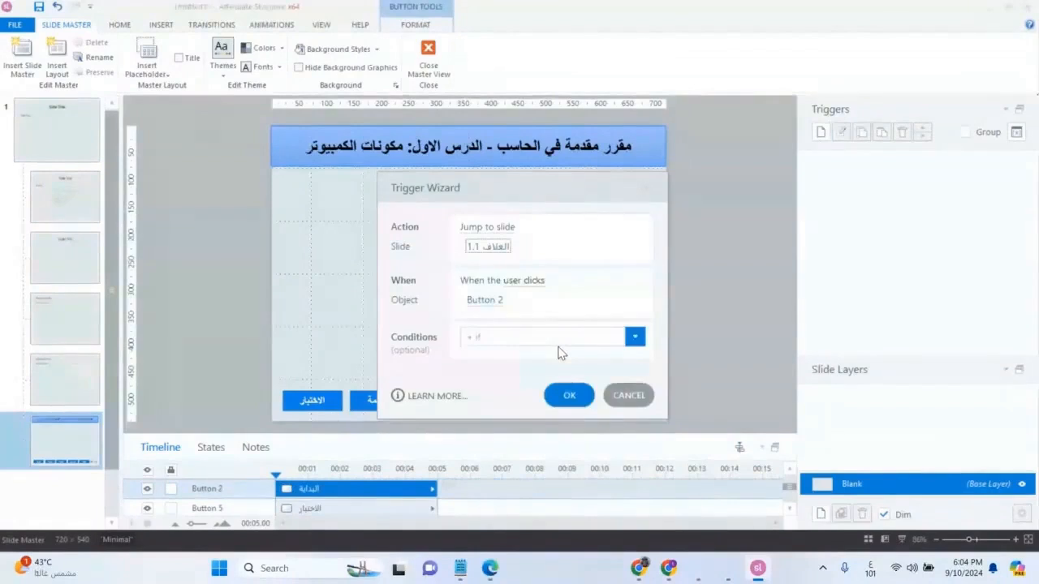
pyautogui.click(570, 396)
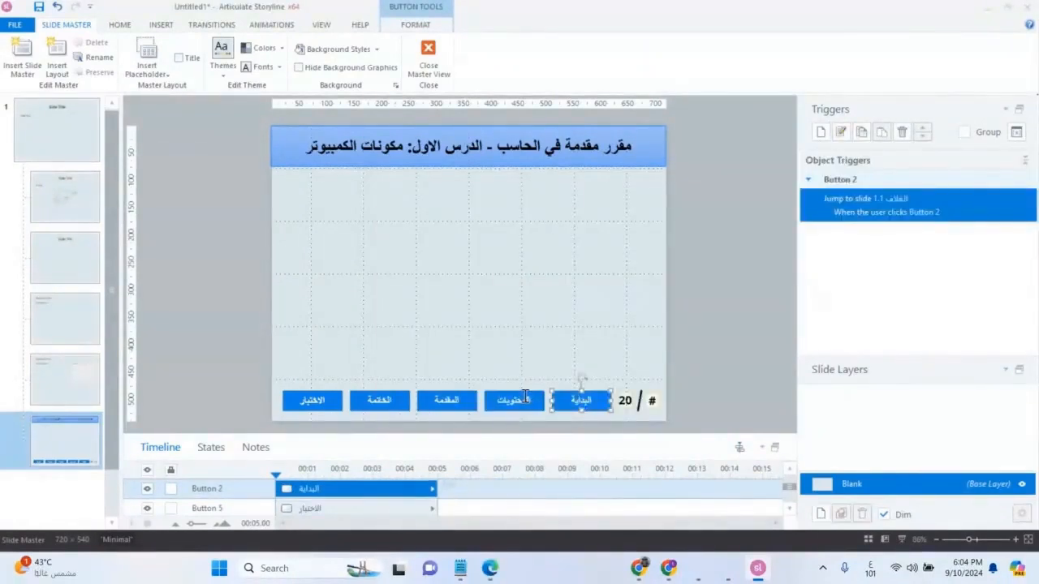
# Add a trigger to the "المحتويات" button that jumps to slide 1.3 قائمة المحتويات when the user clicks it
pyautogui.click(524, 395)
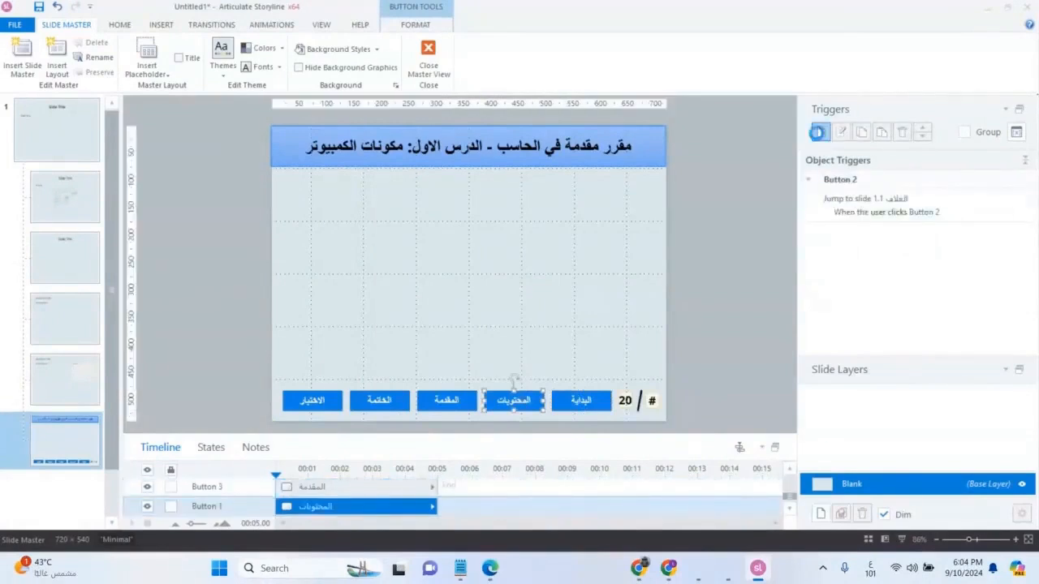
pyautogui.click(819, 134)
pyautogui.click(593, 249)
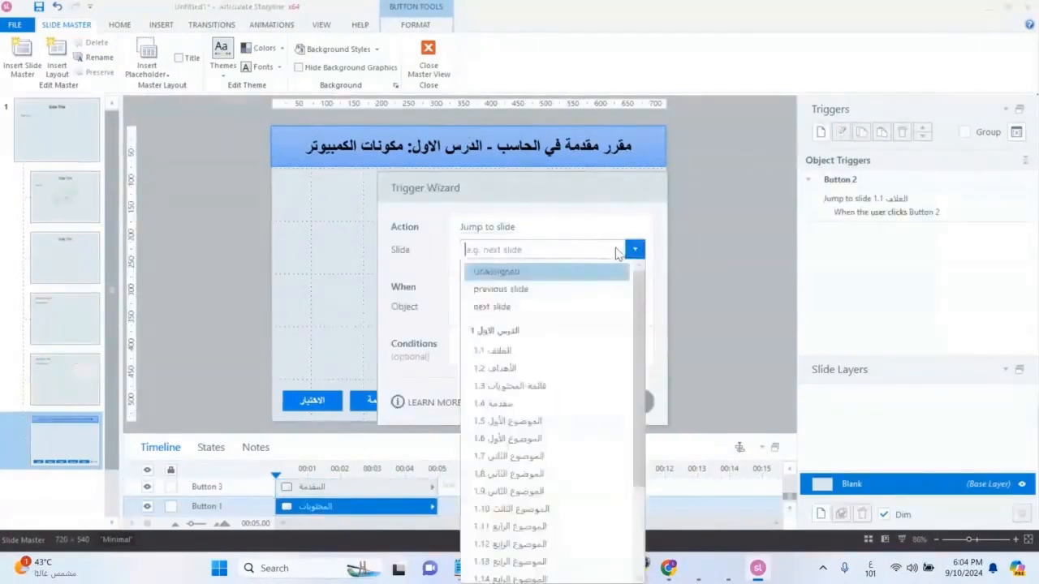
pyautogui.click(556, 386)
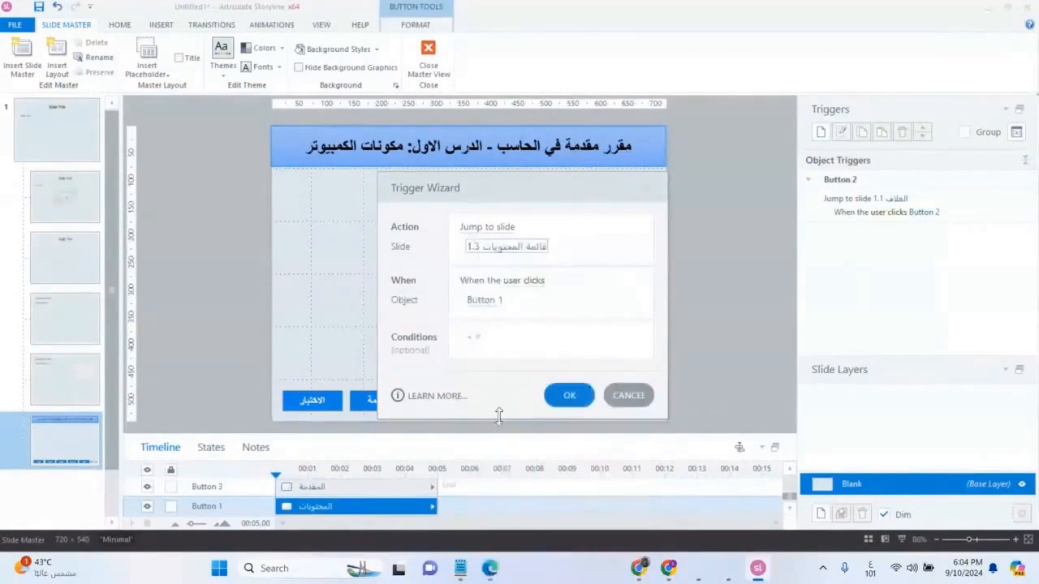
pyautogui.click(570, 396)
# Add a trigger to the "المقدمة" button that jumps to slide 1.4 مقدمة when the user clicks it
pyautogui.click(444, 399)
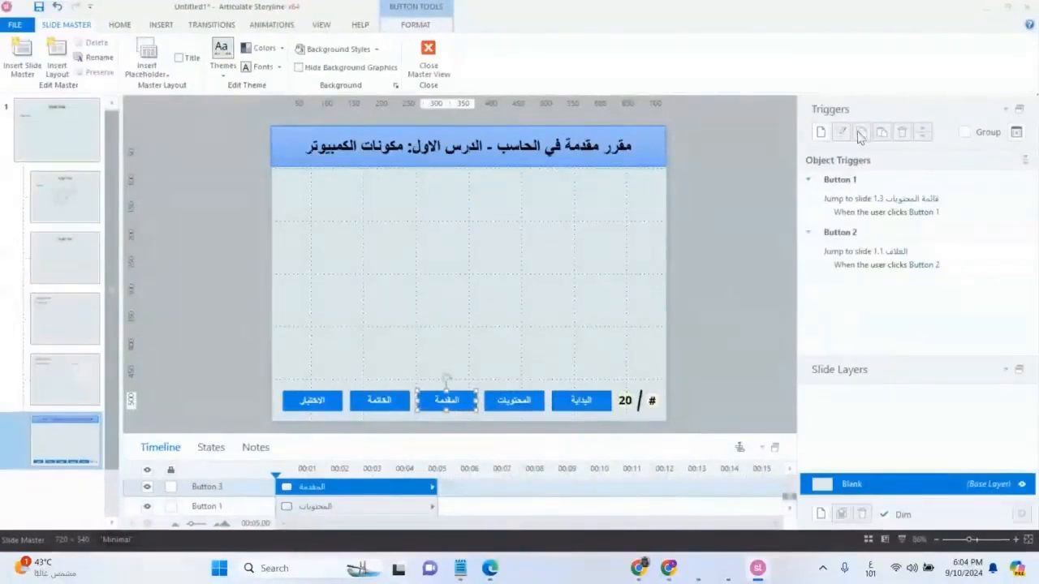
pyautogui.click(820, 133)
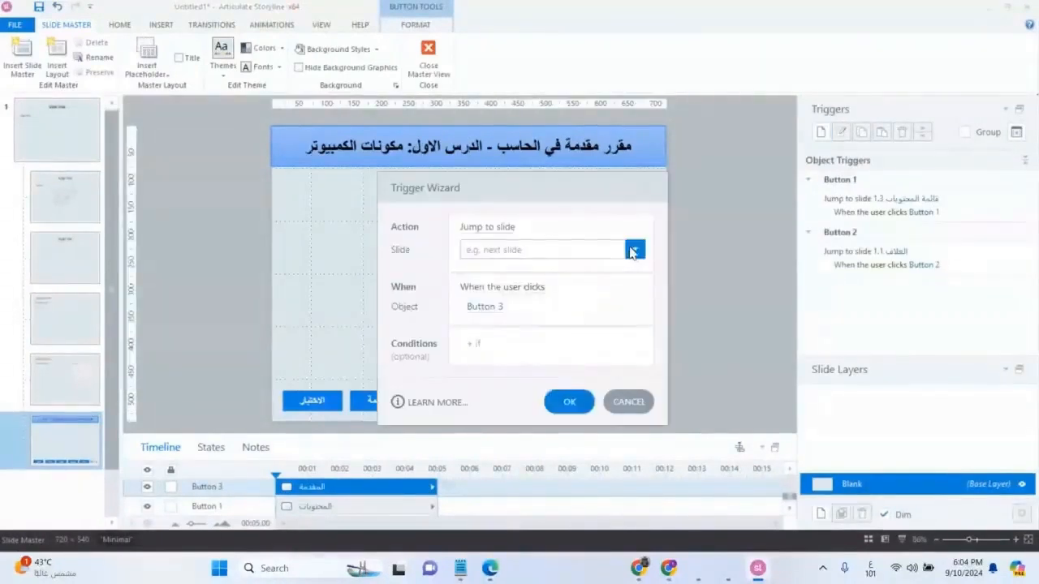
pyautogui.click(634, 251)
pyautogui.click(524, 405)
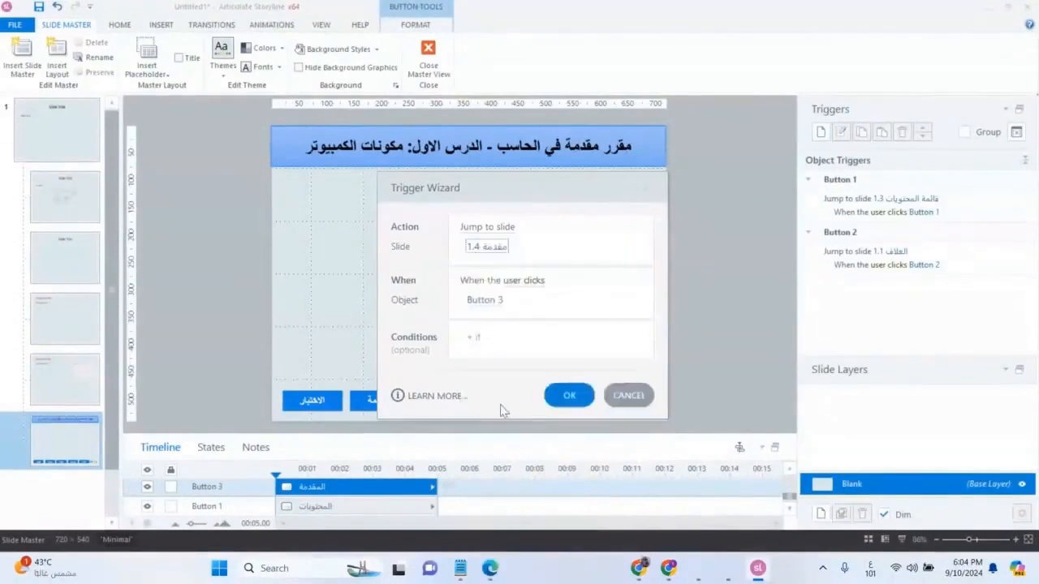
pyautogui.click(569, 395)
# Make the "الخاتمة" button jump to slide 1.15 الخلاصة when the user clicks it, and relabel the button "الخلاصة"
pyautogui.click(379, 400)
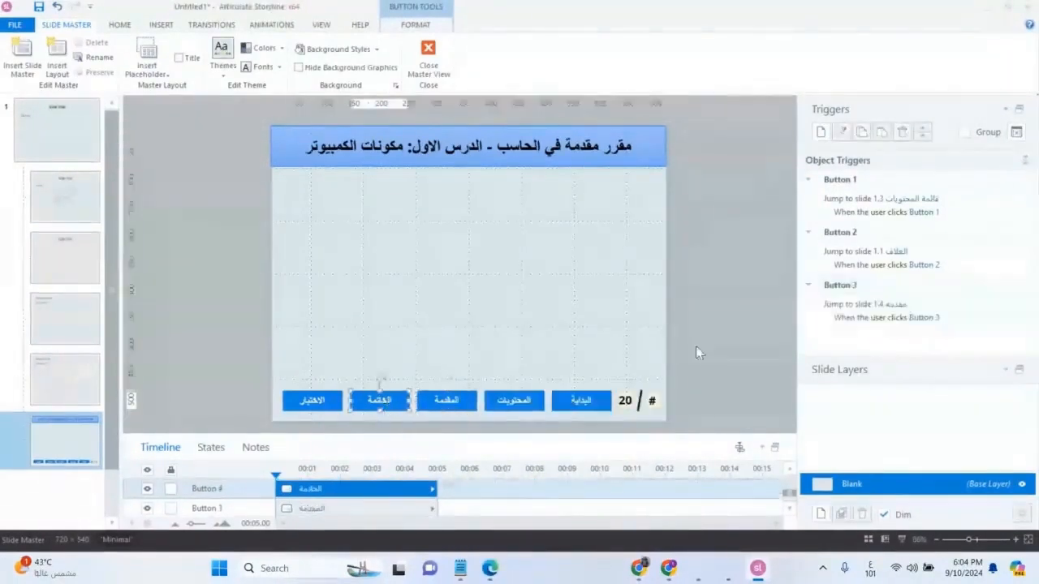
pyautogui.click(820, 133)
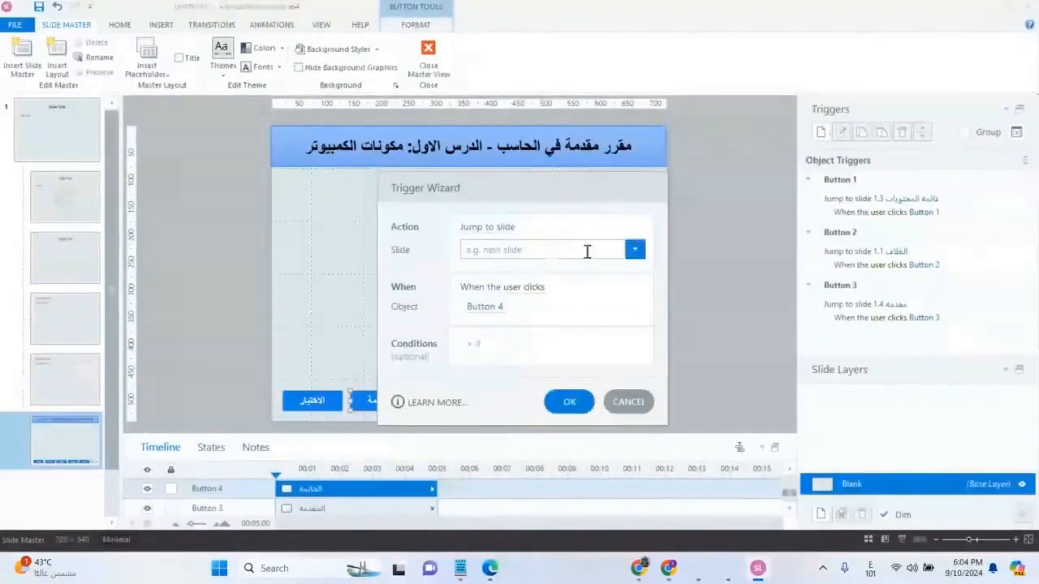
pyautogui.click(634, 252)
pyautogui.scroll(-2, 533, 511)
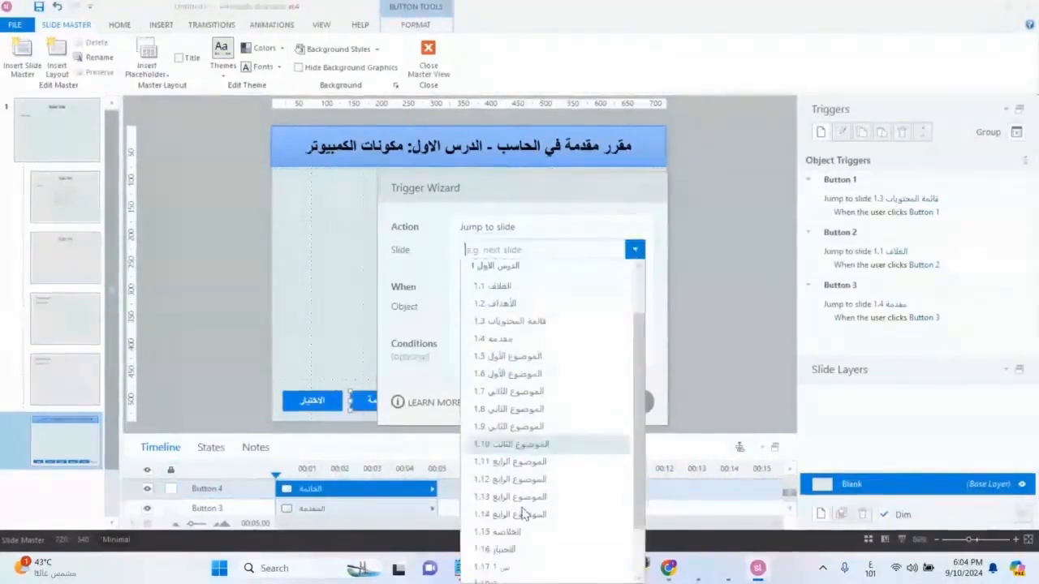
pyautogui.click(527, 534)
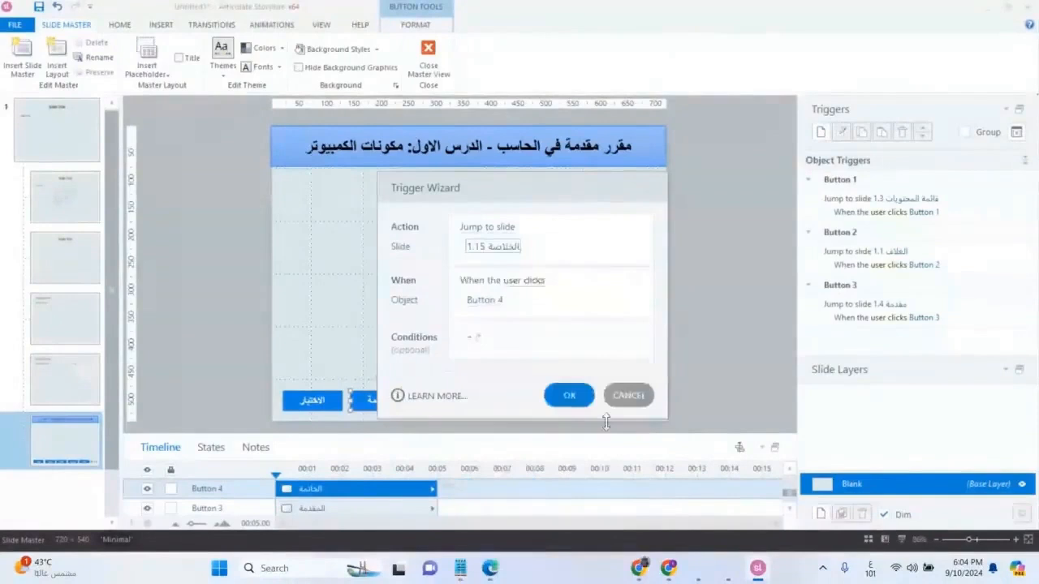
pyautogui.click(567, 396)
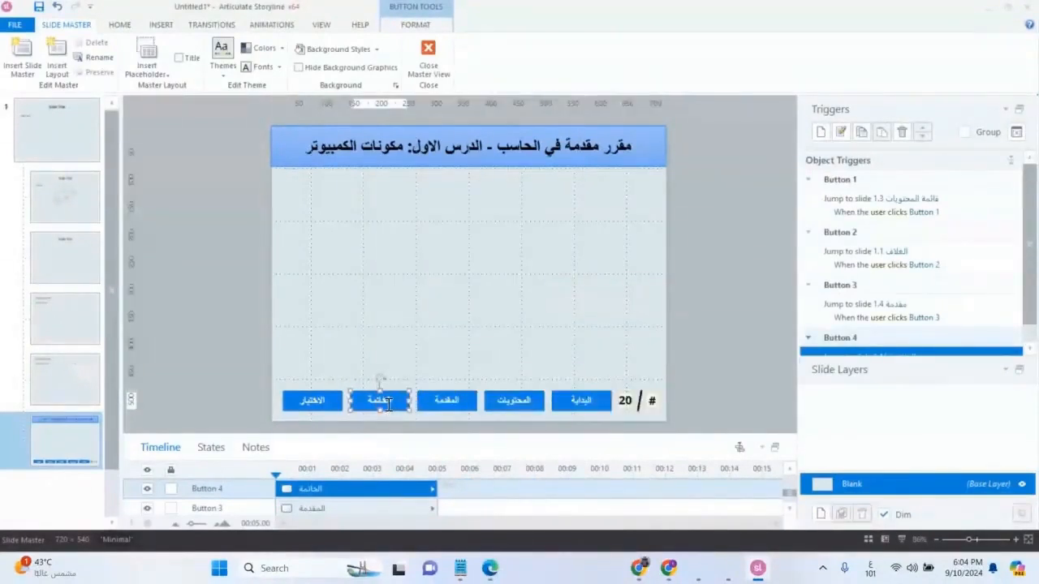
pyautogui.press('BackSpace')
pyautogui.write('الخلاص')
# Add a trigger to the "الاختبار" button that jumps to slide 1.16 الاختبار when the user clicks it
pyautogui.click(314, 402)
pyautogui.click(820, 131)
pyautogui.click(635, 250)
pyautogui.scroll(-3, 586, 406)
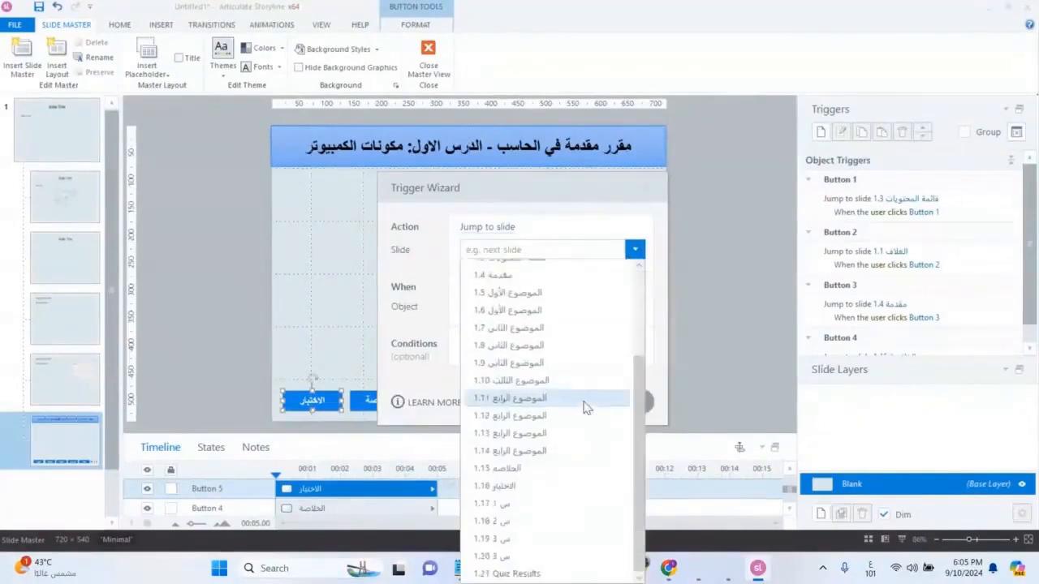
pyautogui.click(591, 487)
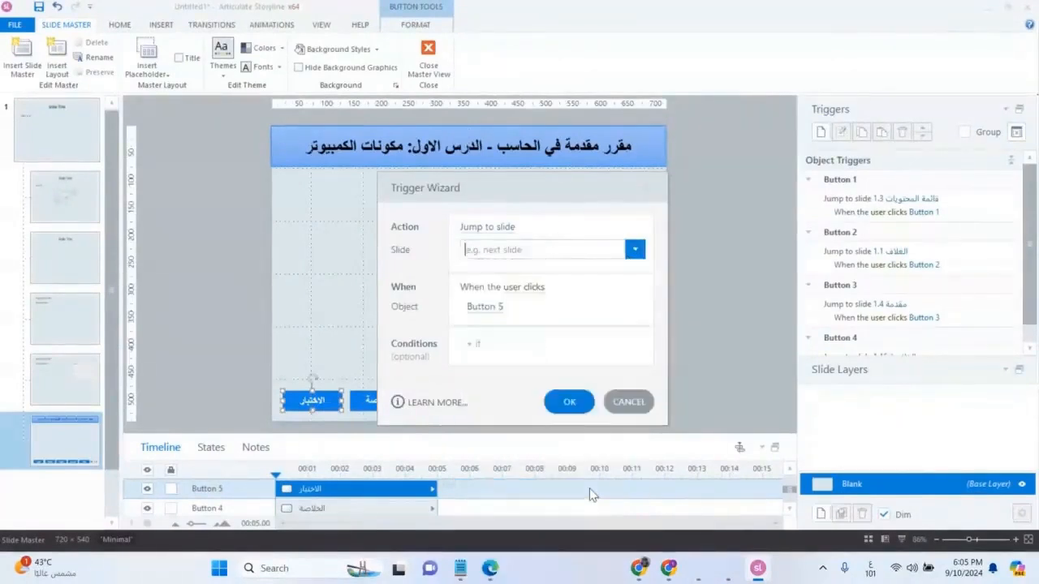
pyautogui.click(568, 399)
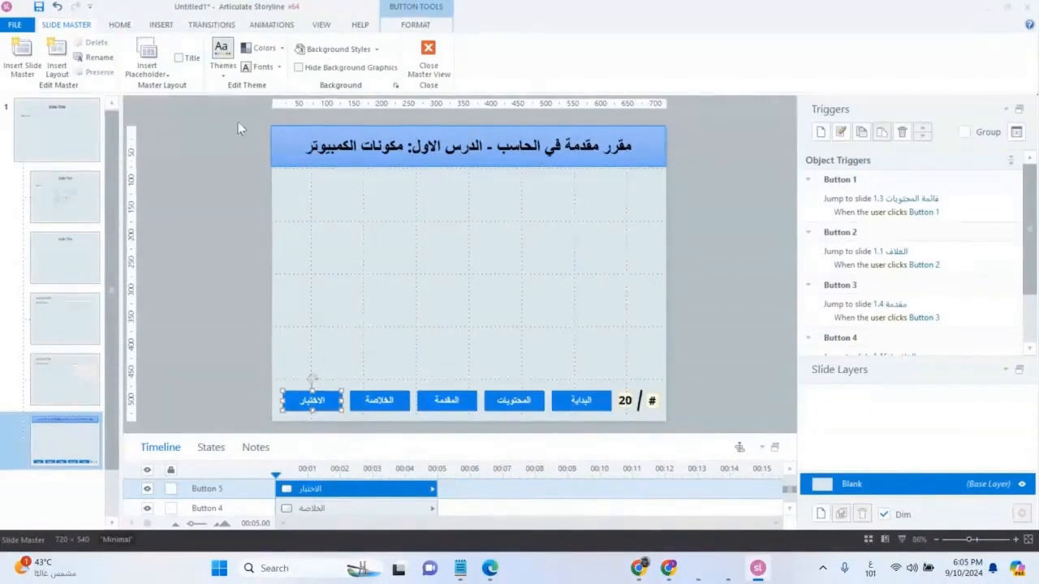
# Leave the slide master and examine the title bar, buttons and slide counter across the lesson's slides in Story View
pyautogui.click(428, 57)
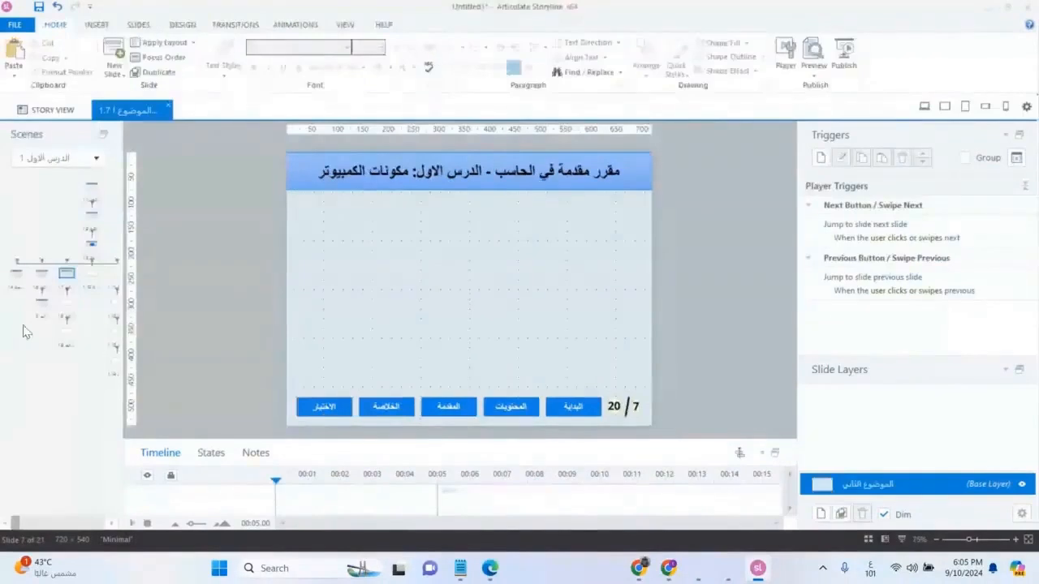
pyautogui.click(44, 110)
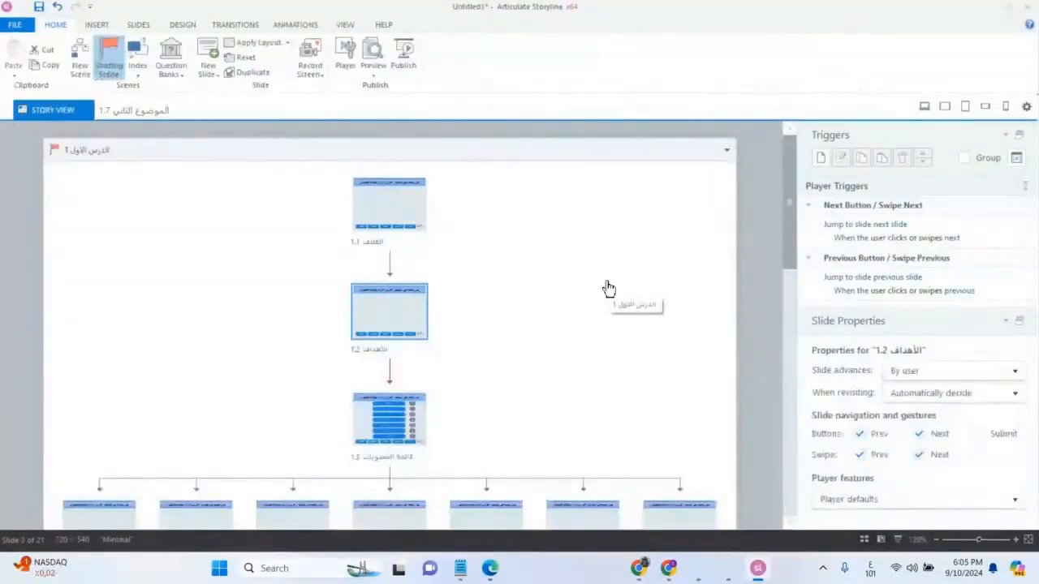
pyautogui.scroll(5, 603, 295)
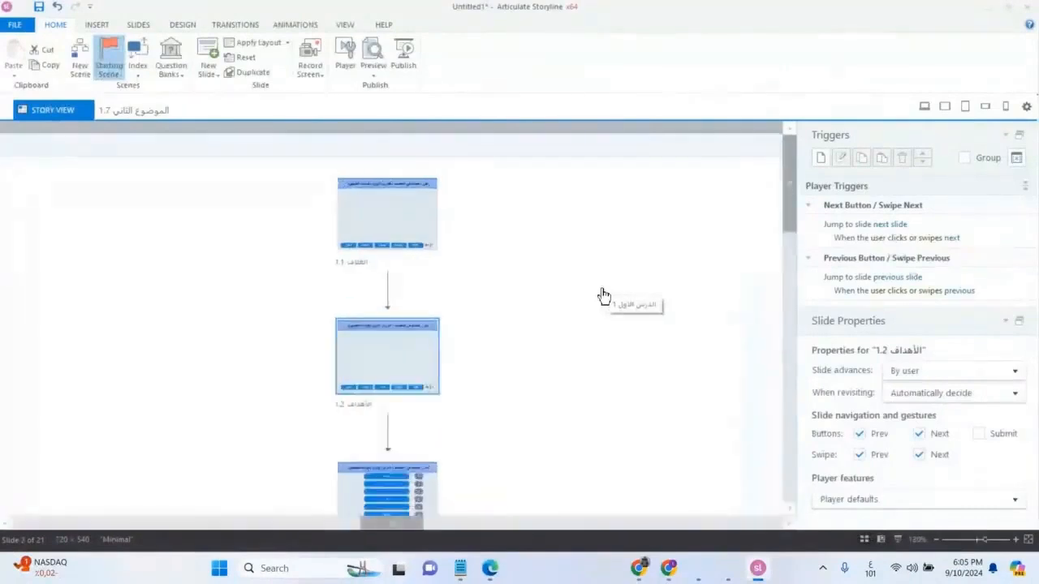
pyautogui.scroll(2, 603, 294)
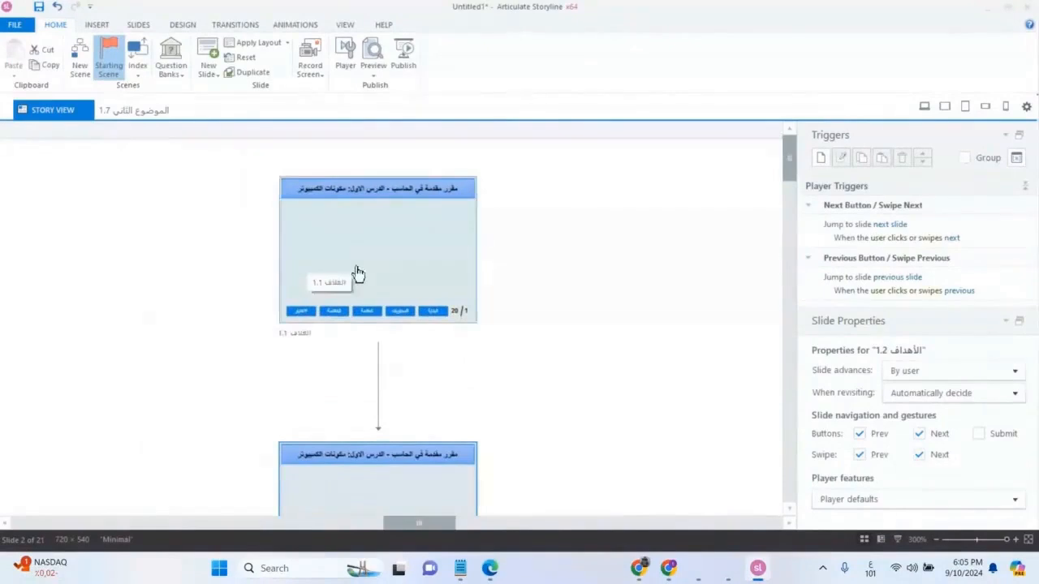
pyautogui.scroll(-1, 357, 273)
pyautogui.scroll(-3, 357, 273)
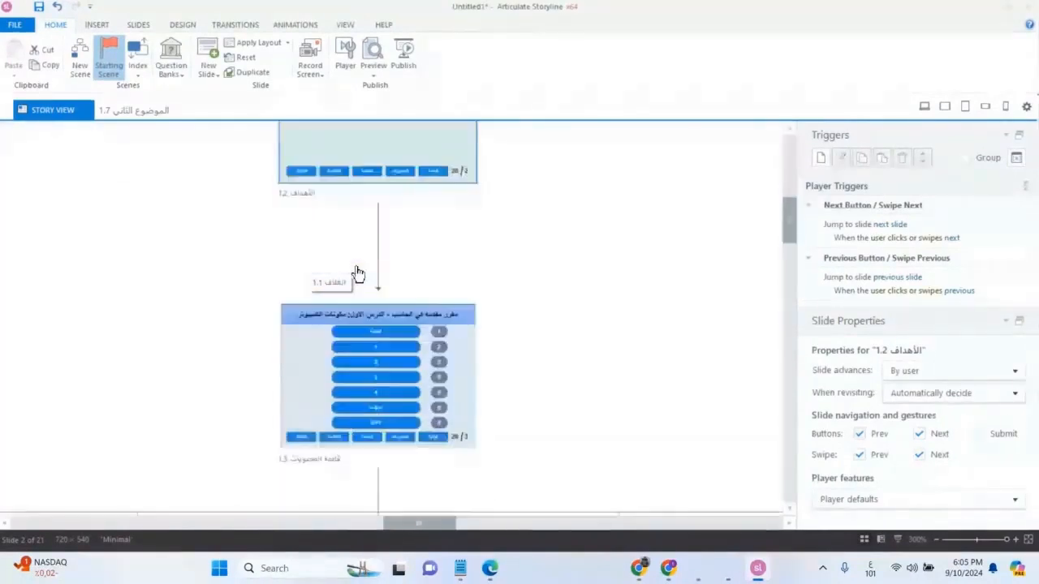
pyautogui.scroll(-3, 357, 273)
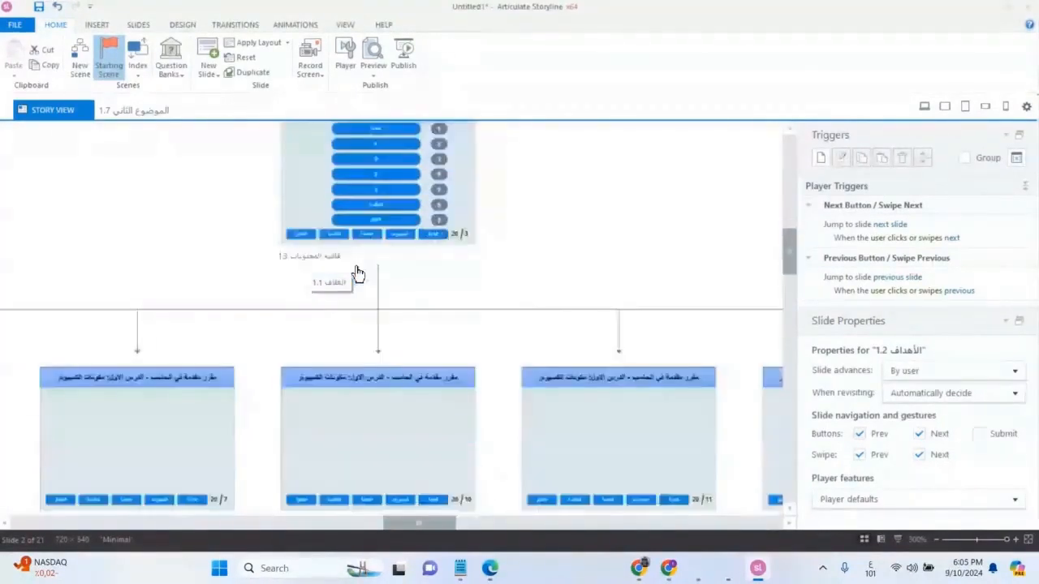
pyautogui.scroll(-1, 357, 273)
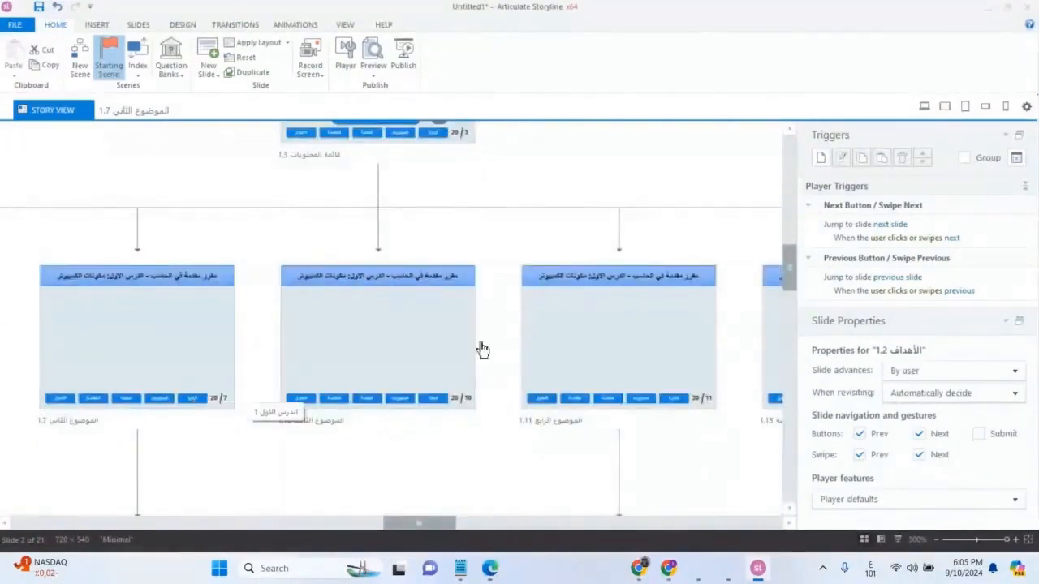
# Examine the topic, question and Quiz Results slides in Story View for the title bar, slide counter and navigation buttons
pyautogui.scroll(-1, 522, 341)
pyautogui.scroll(-6, 522, 341)
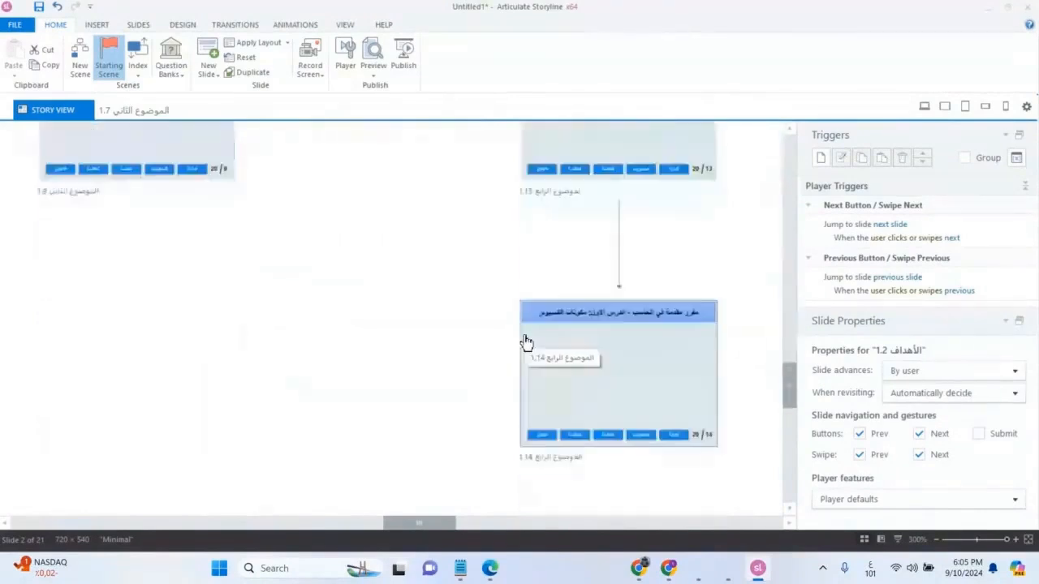
pyautogui.moveTo(429, 528); pyautogui.dragTo(738, 543)
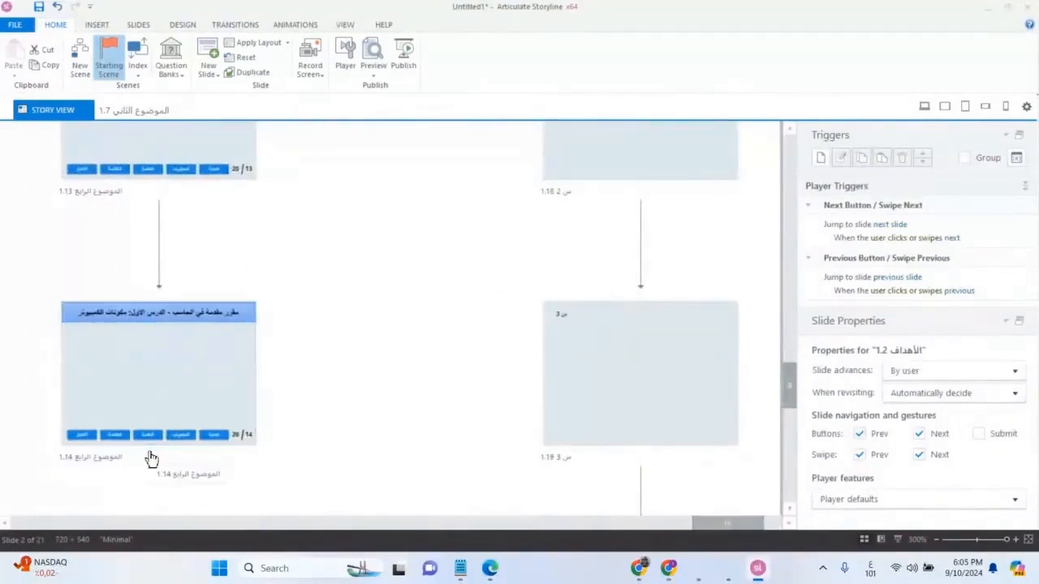
pyautogui.scroll(2, 544, 414)
pyautogui.scroll(3, 556, 404)
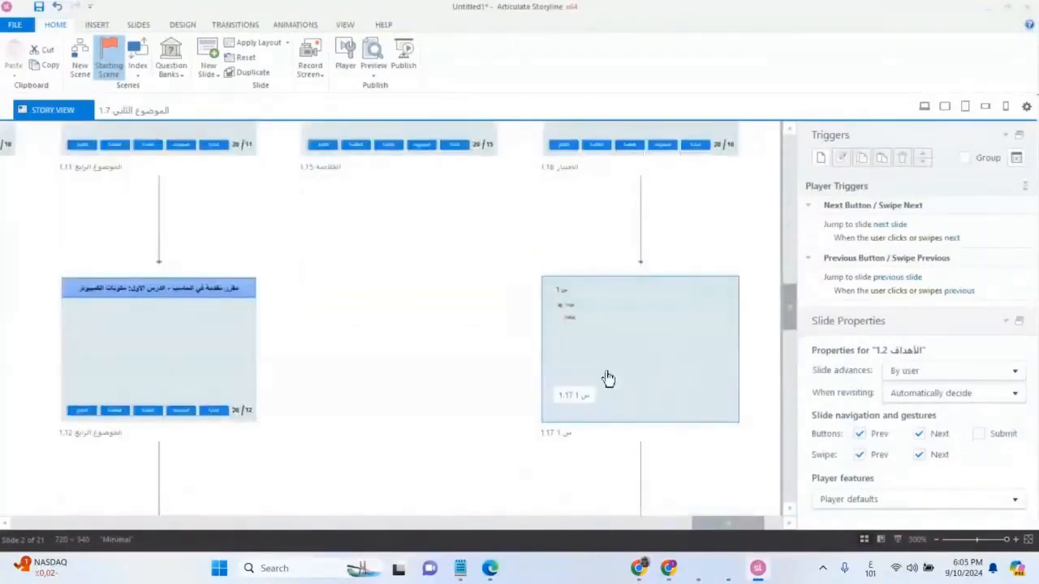
pyautogui.scroll(-3, 703, 383)
pyautogui.scroll(-4, 706, 383)
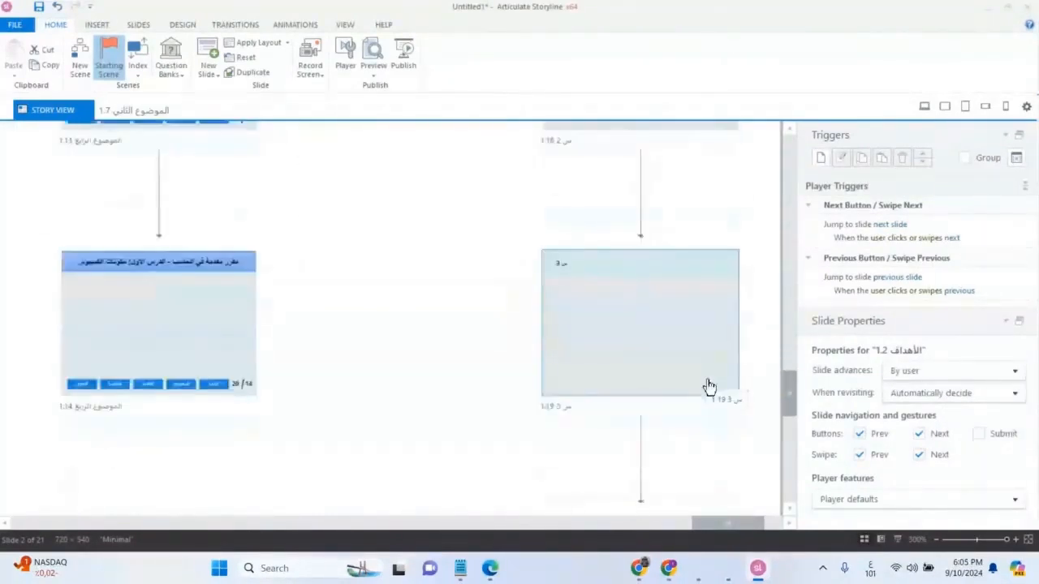
pyautogui.scroll(-4, 722, 399)
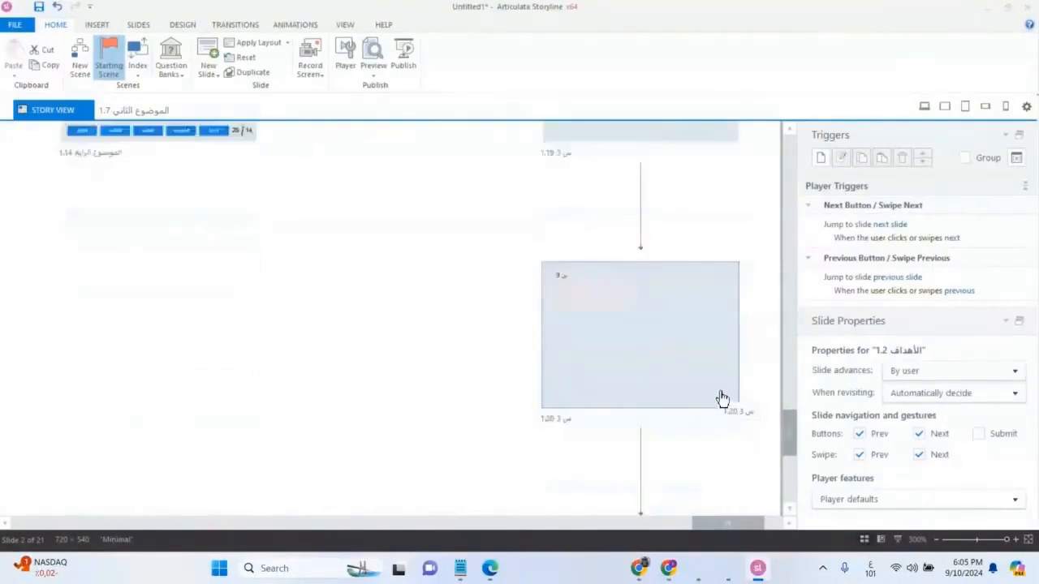
pyautogui.scroll(-1, 724, 403)
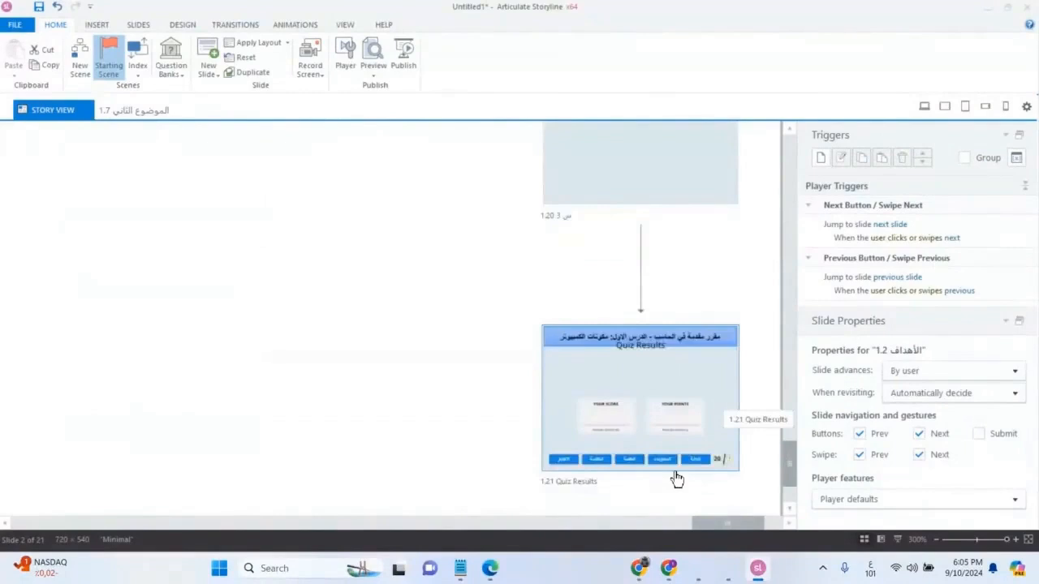
# Examine the layouts that can be applied to the Quiz Results slide and leave its layout as it is
pyautogui.click(580, 385)
pyautogui.rightClick(580, 385)
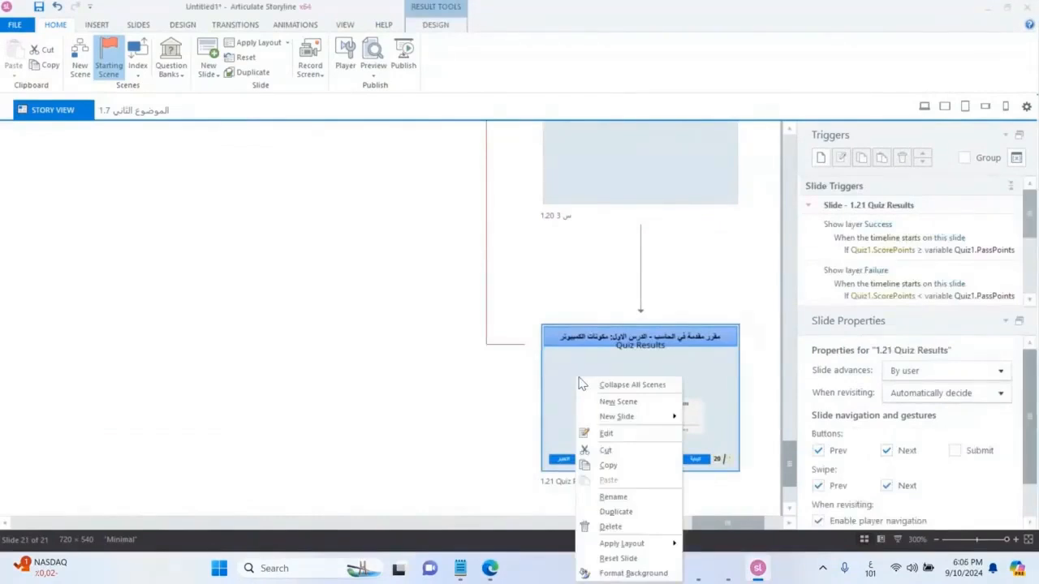
pyautogui.moveTo(649, 552)
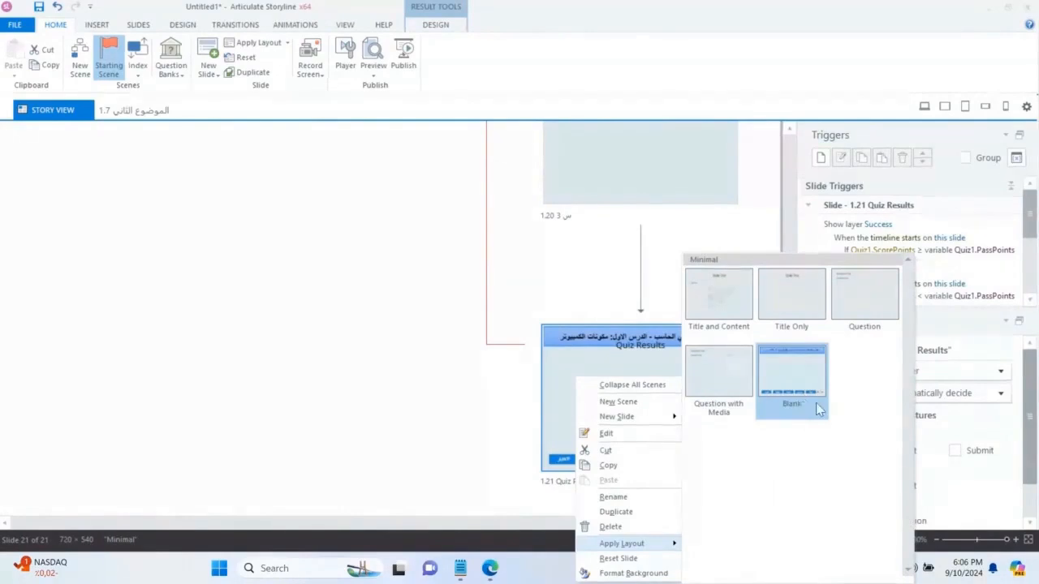
pyautogui.click(354, 250)
# Open the slide master again to work on the Blank layout
pyautogui.click(436, 25)
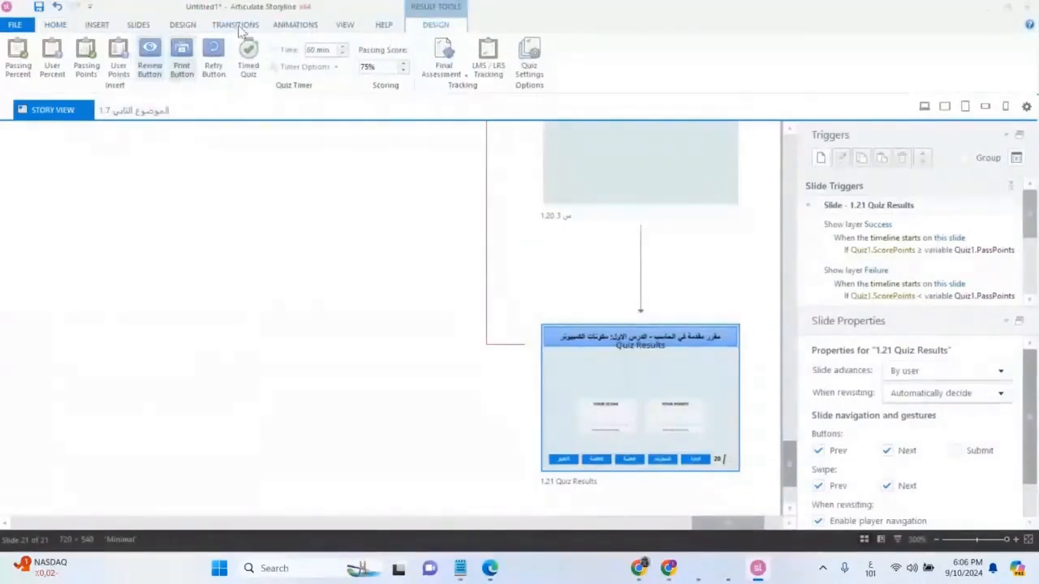
pyautogui.click(345, 25)
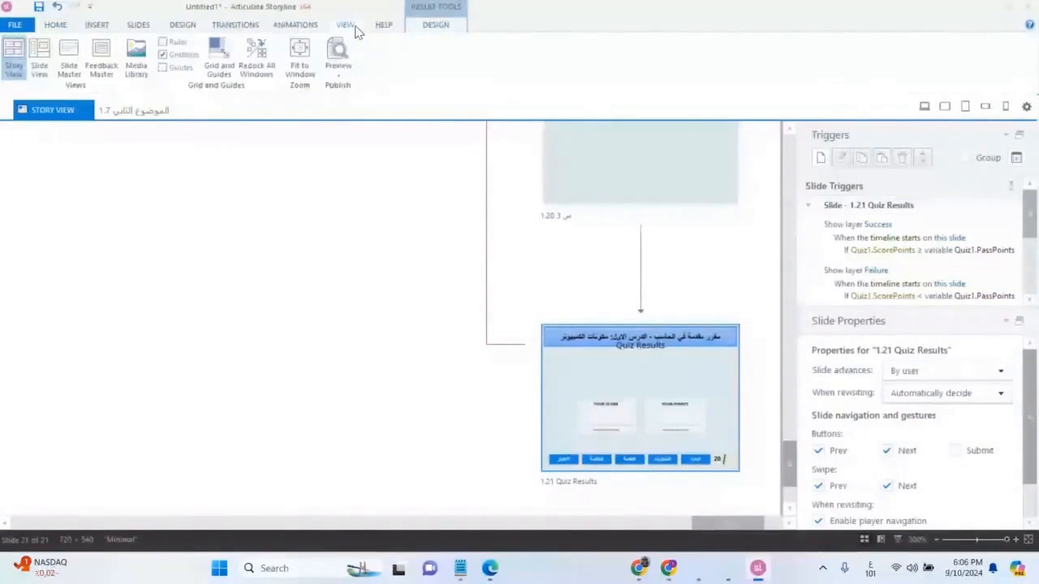
pyautogui.click(60, 69)
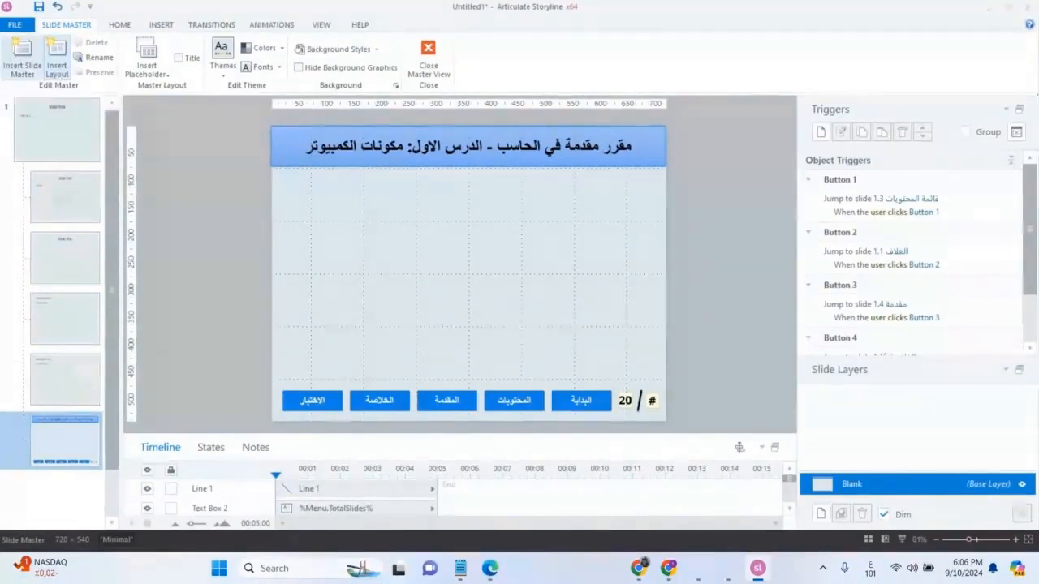
# Try adding a new slide master, undo it and return to the Blank layout of the Minimal master
pyautogui.click(31, 59)
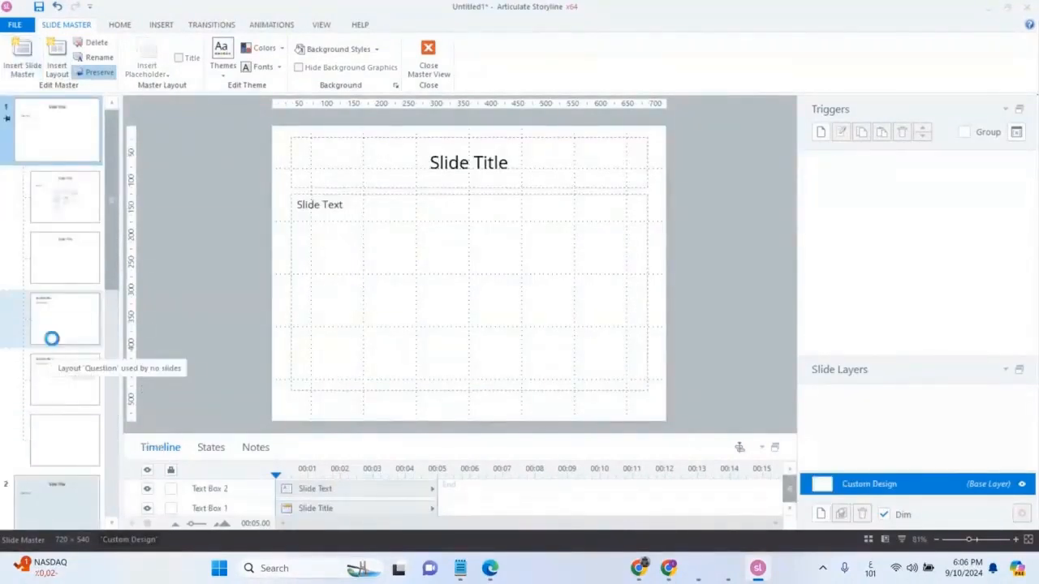
pyautogui.scroll(-5, 54, 339)
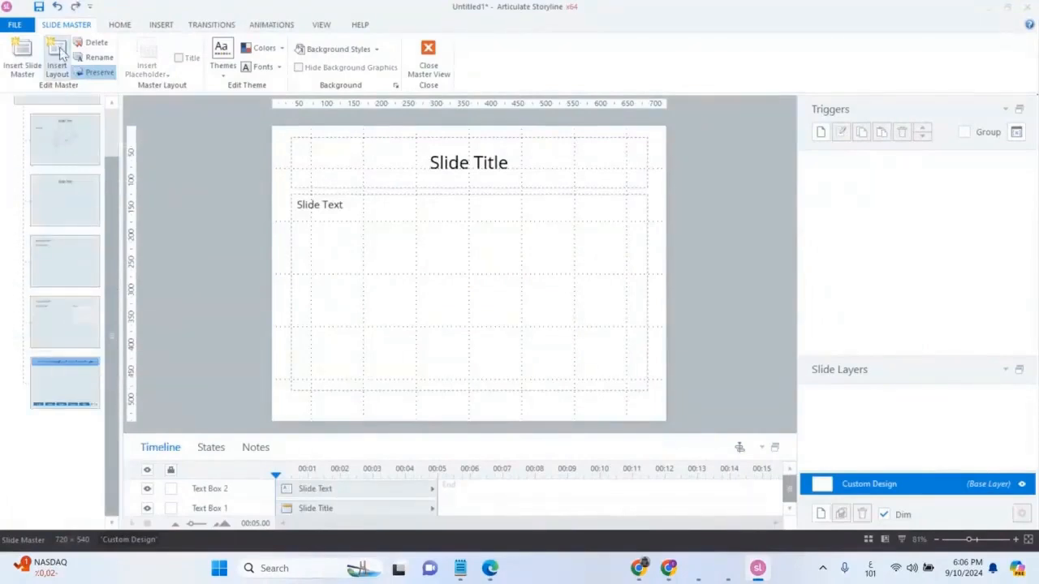
pyautogui.click(65, 382)
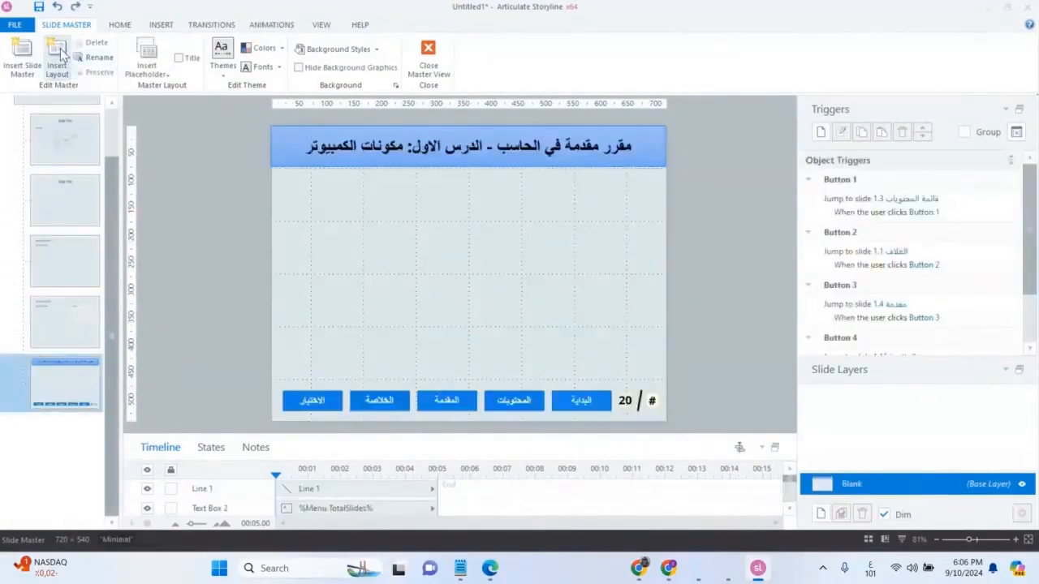